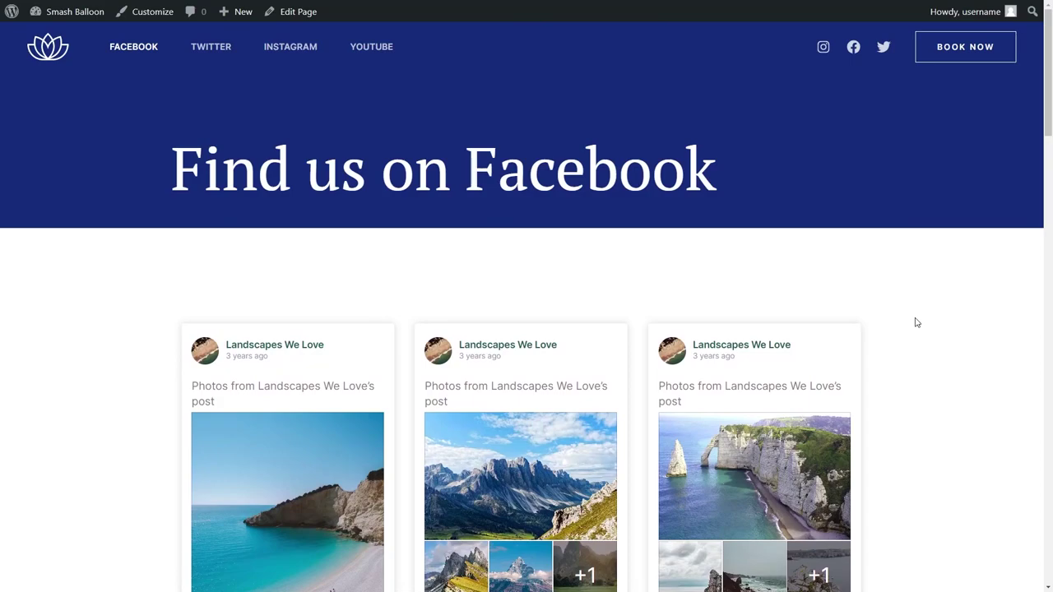
# Step: Scroll down the live Find us on Facebook page
pyautogui.scroll(-3, 917, 323)
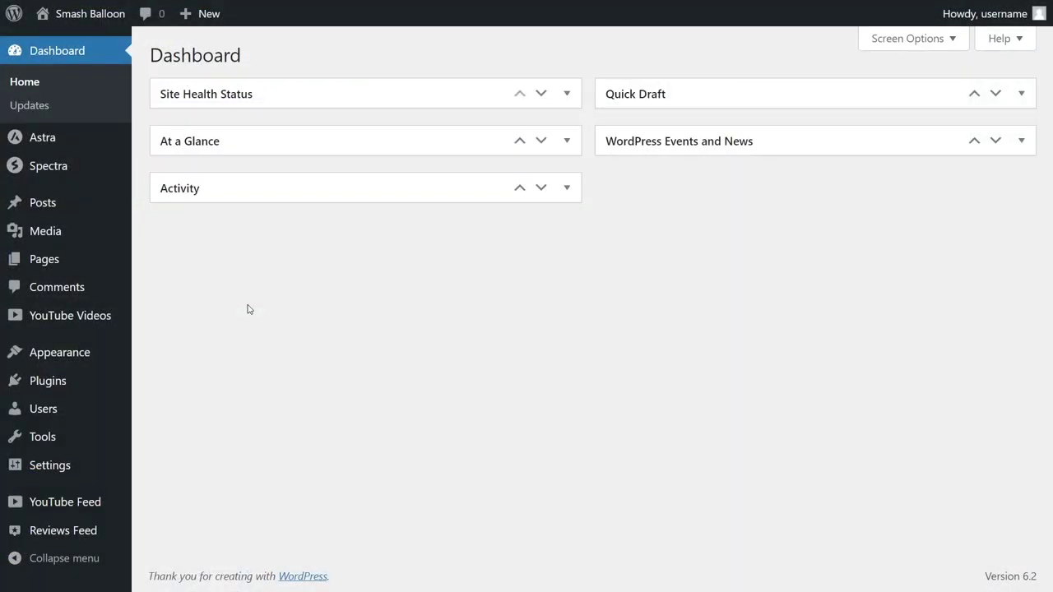
# Step: Upload the Custom Facebook Feed Pro 4.3.6 zip, install it and activate the plugin
pyautogui.moveTo(63, 386)
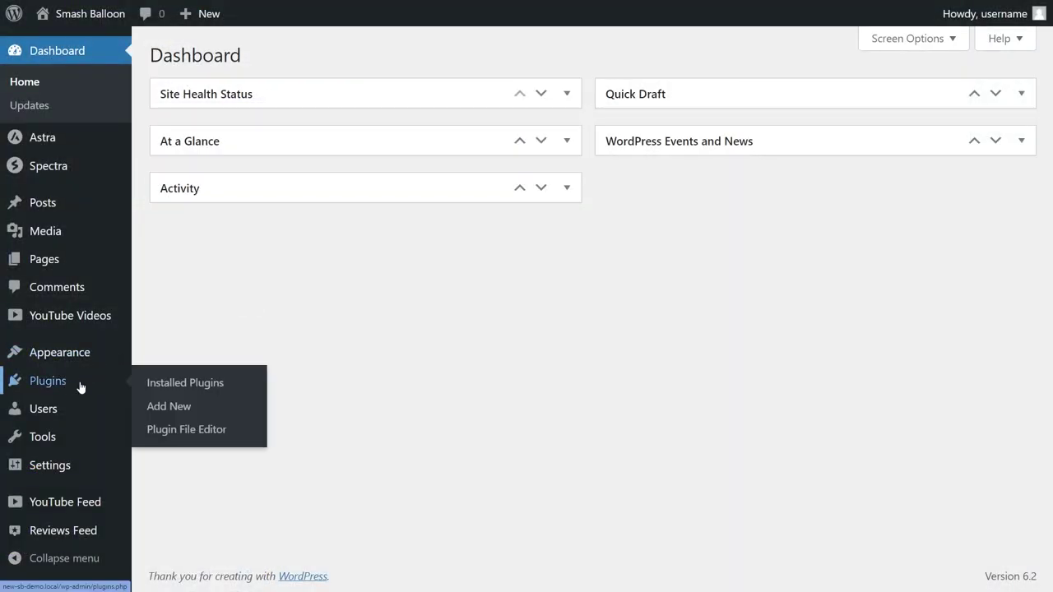
pyautogui.click(167, 407)
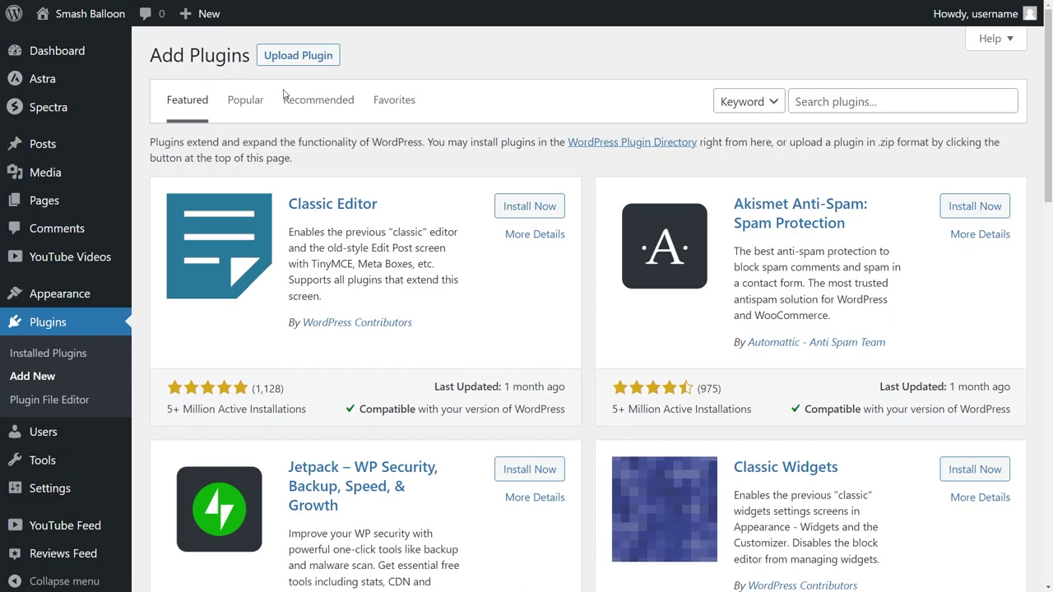
pyautogui.click(297, 56)
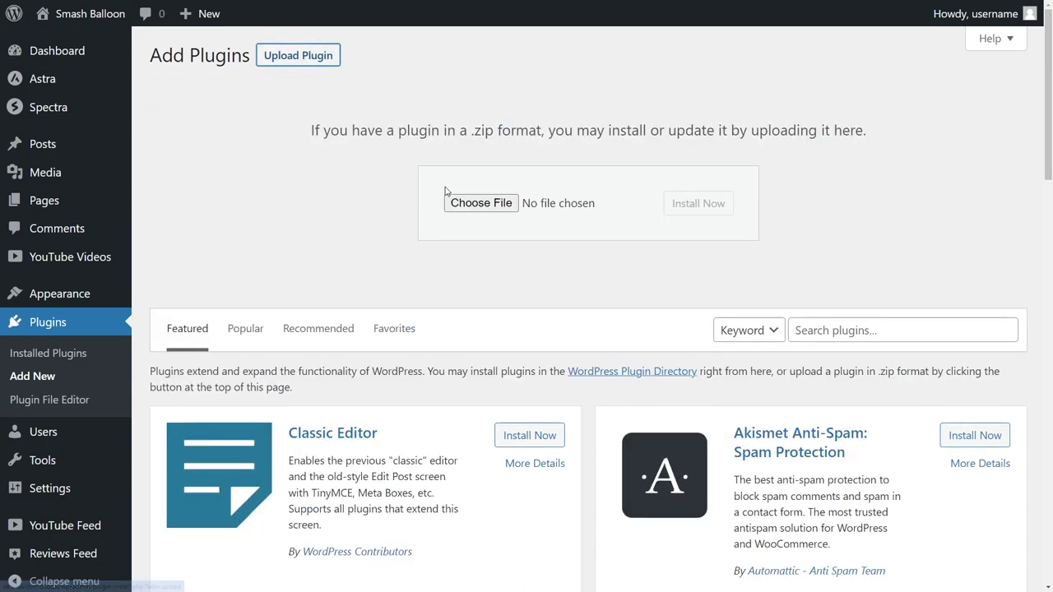
pyautogui.click(472, 210)
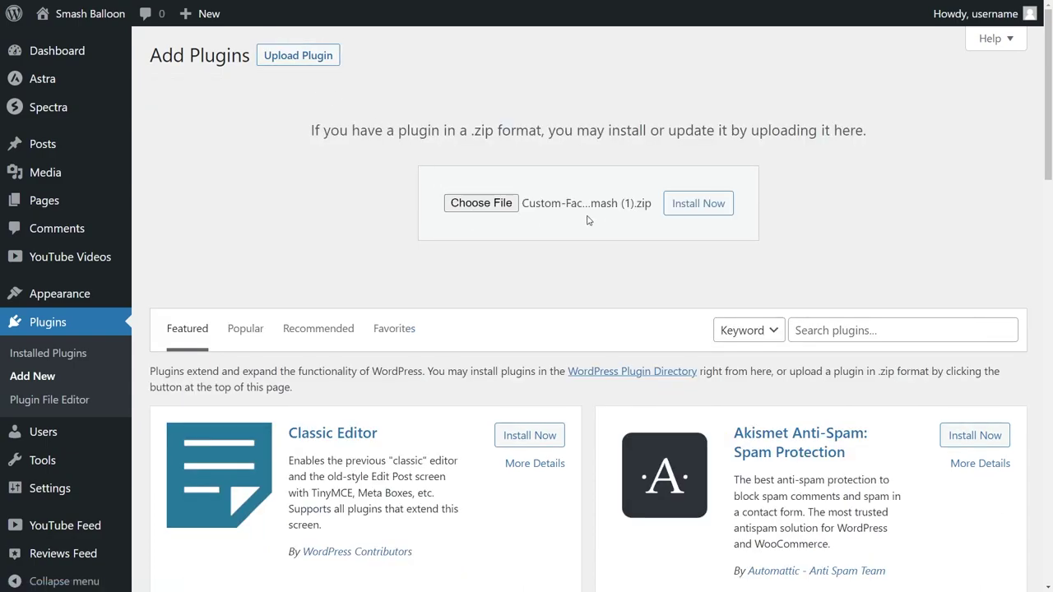
pyautogui.click(686, 210)
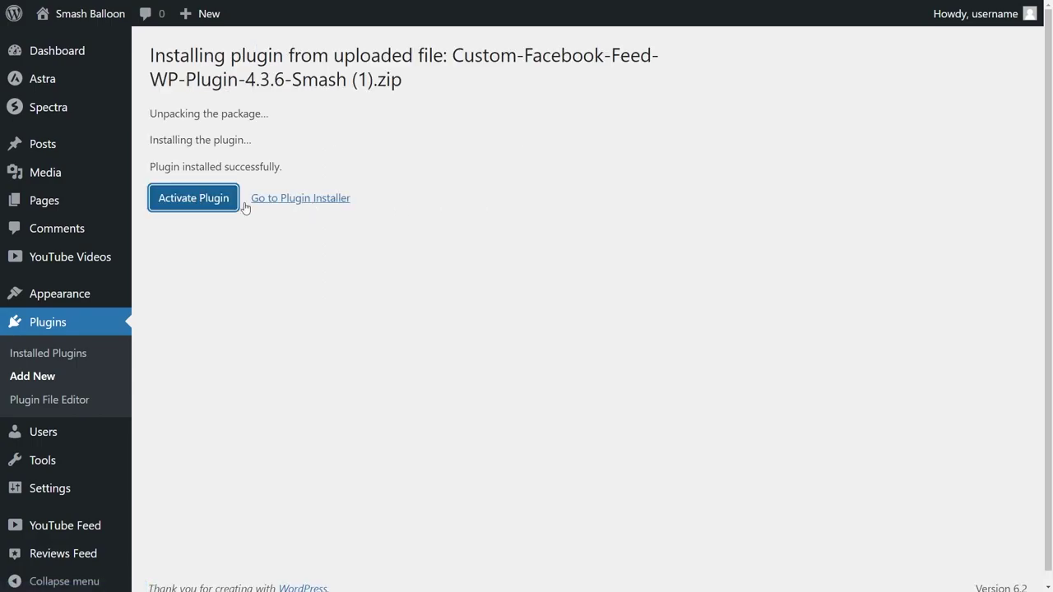
pyautogui.click(204, 206)
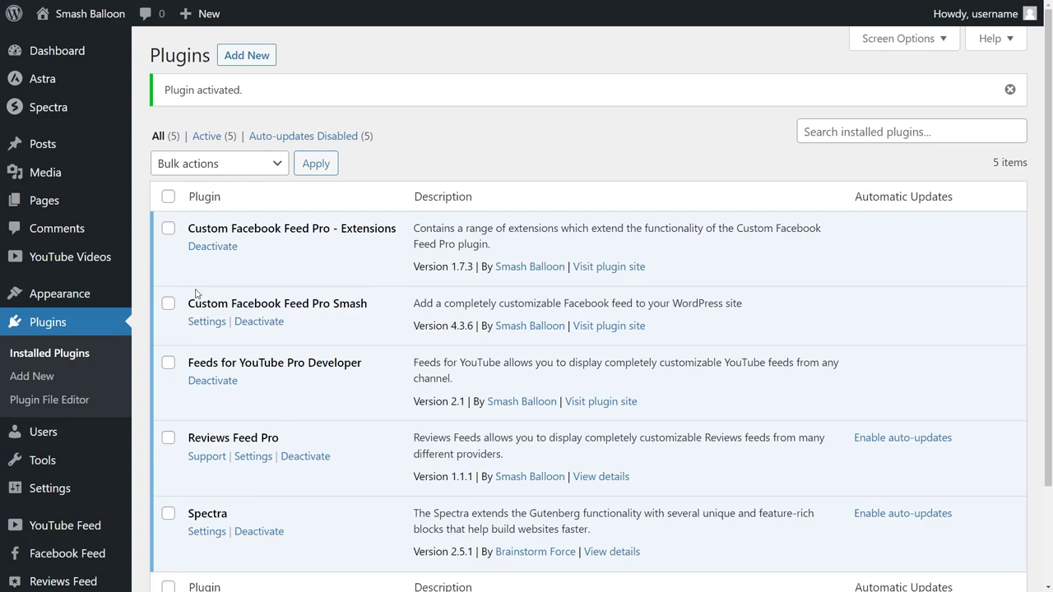
# Step: Activate the Custom Facebook Feed Pro license with the pasted key and go to All Feeds
pyautogui.moveTo(73, 560)
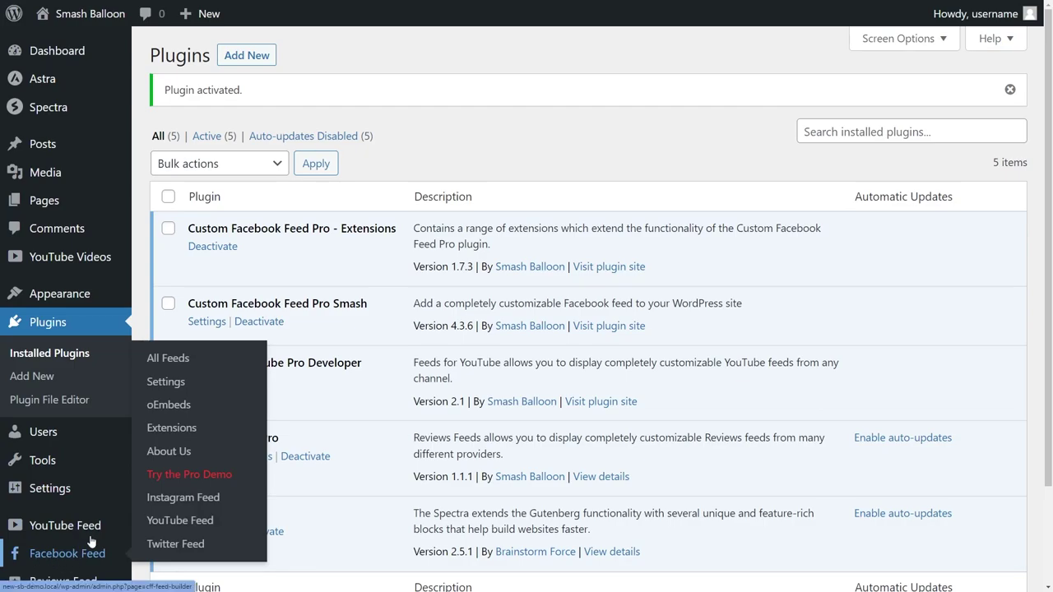
pyautogui.click(165, 382)
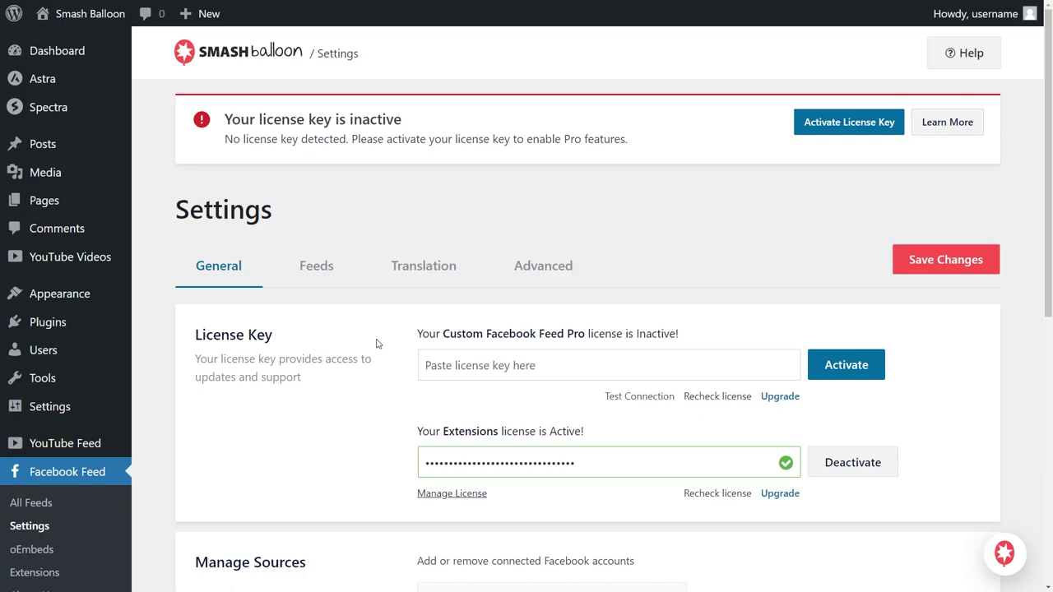
pyautogui.click(510, 365)
pyautogui.hotkey('ctrl', 'v')
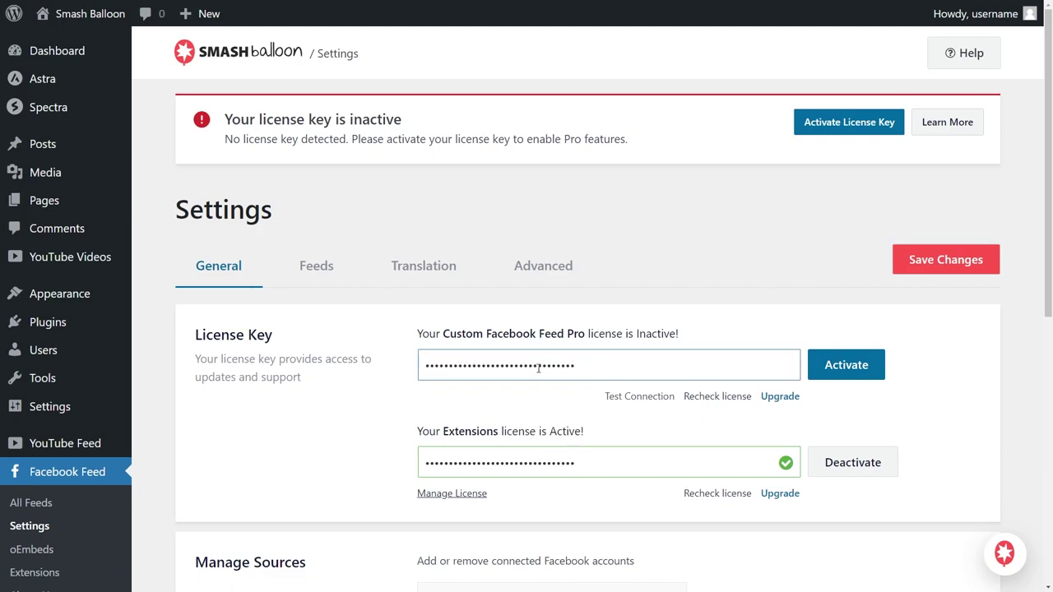
pyautogui.click(846, 367)
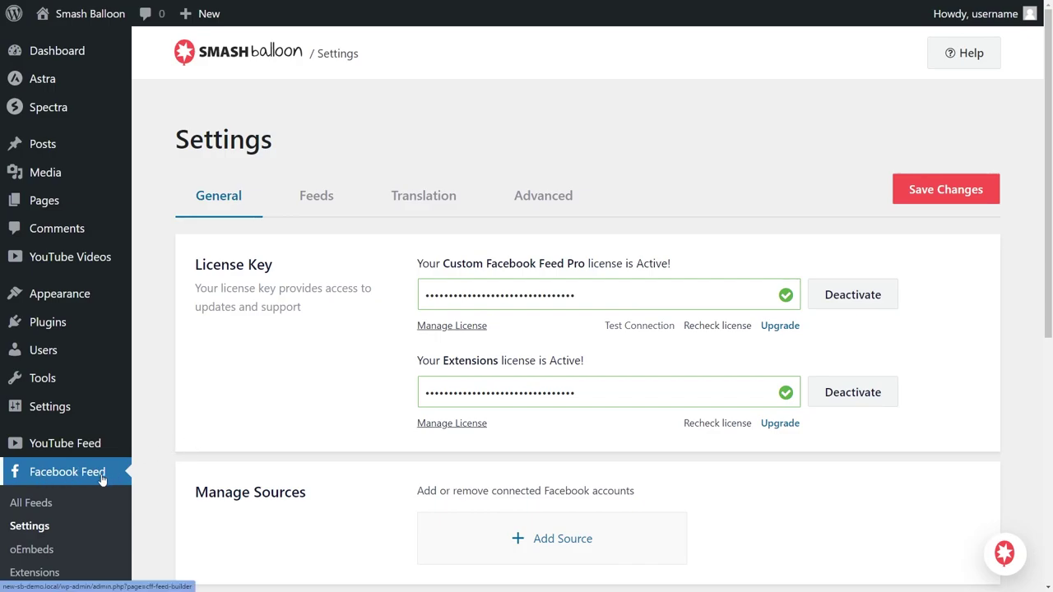
pyautogui.click(33, 503)
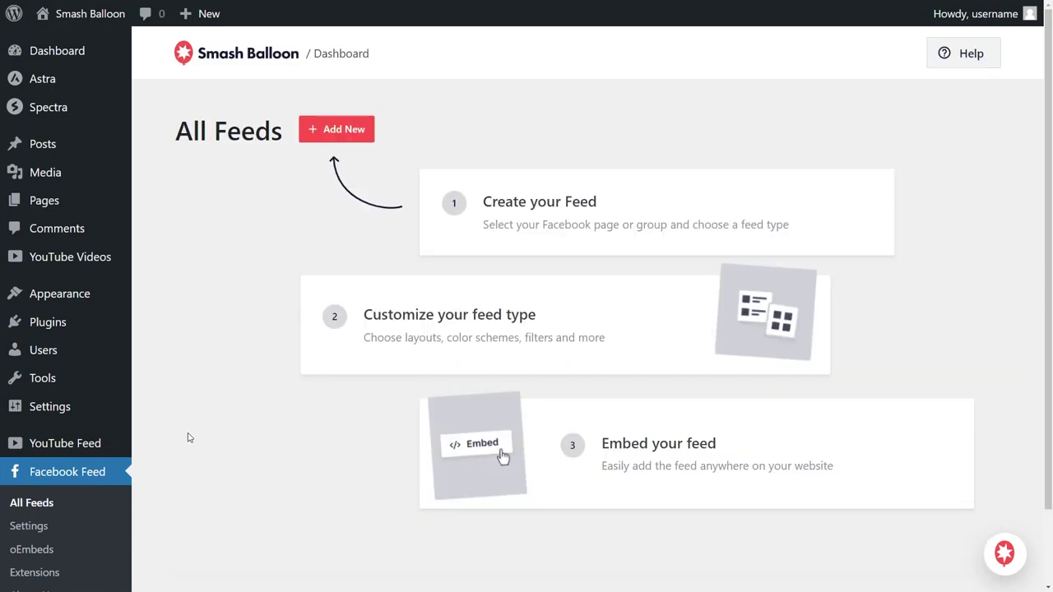
# Step: Create a new Timeline feed and start adding a new Facebook source
pyautogui.click(325, 134)
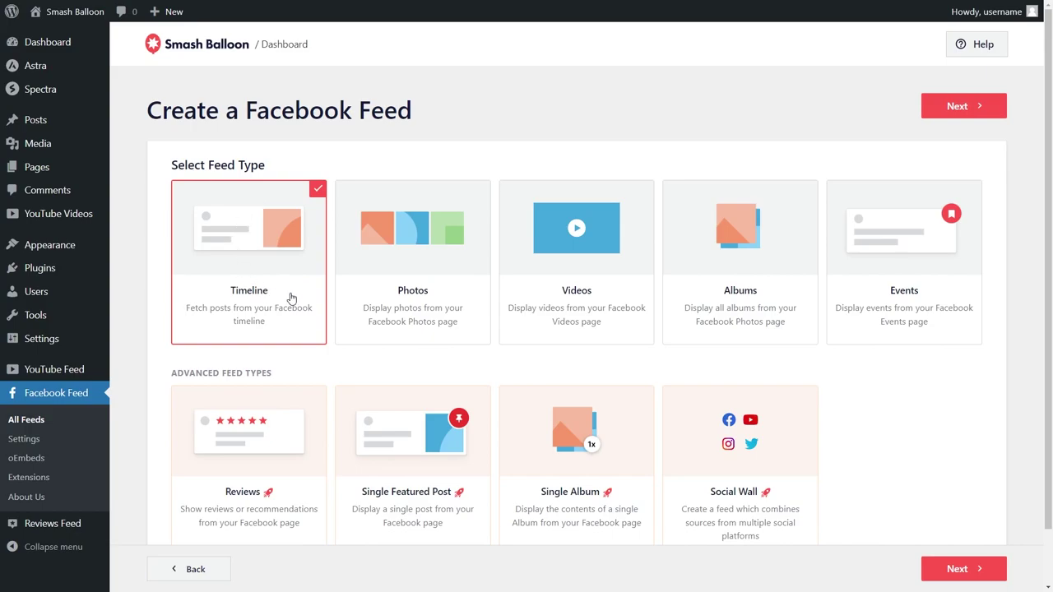
pyautogui.click(957, 111)
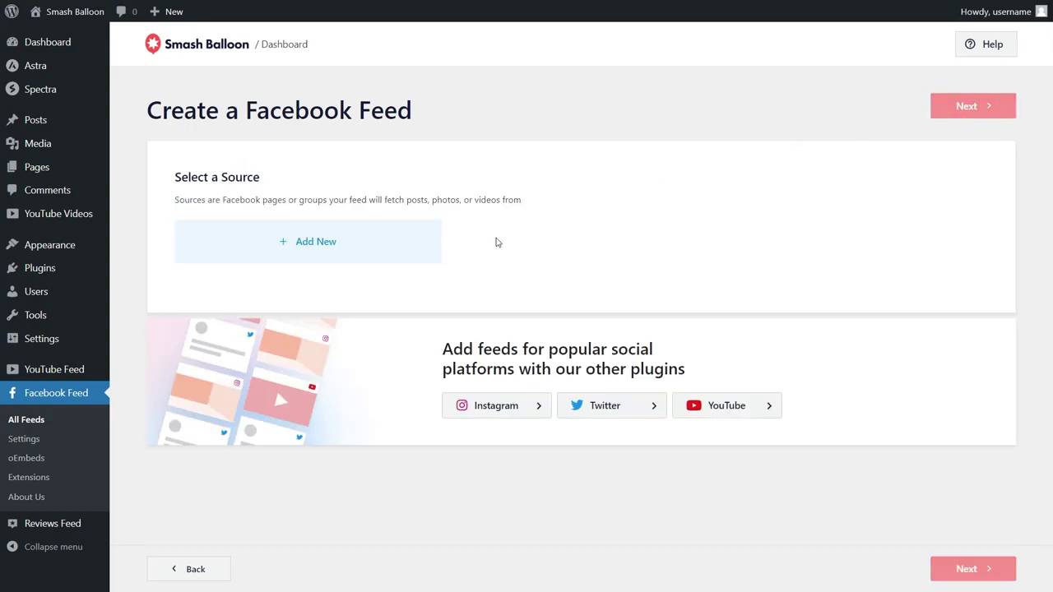
pyautogui.click(346, 242)
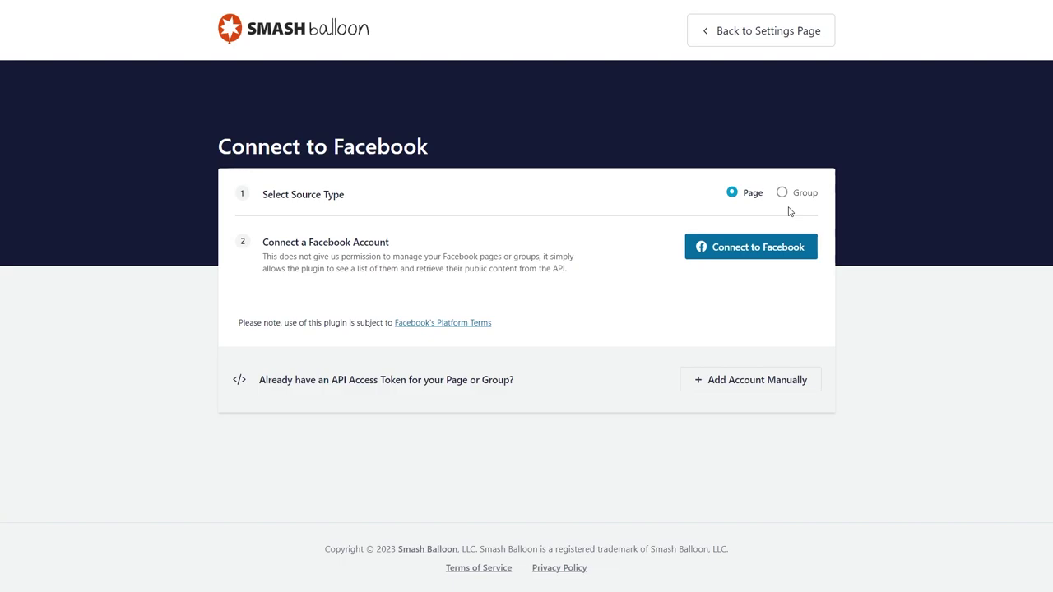
# Step: Connect Smash Balloon to Facebook, include the extra page and grant read permissions
pyautogui.click(757, 251)
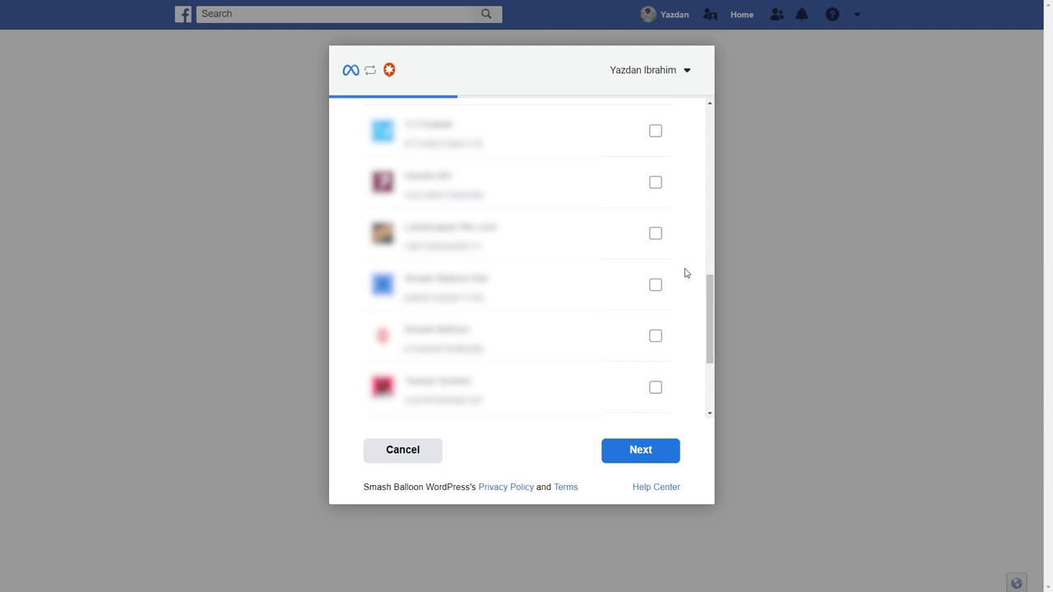
pyautogui.click(656, 235)
pyautogui.click(641, 450)
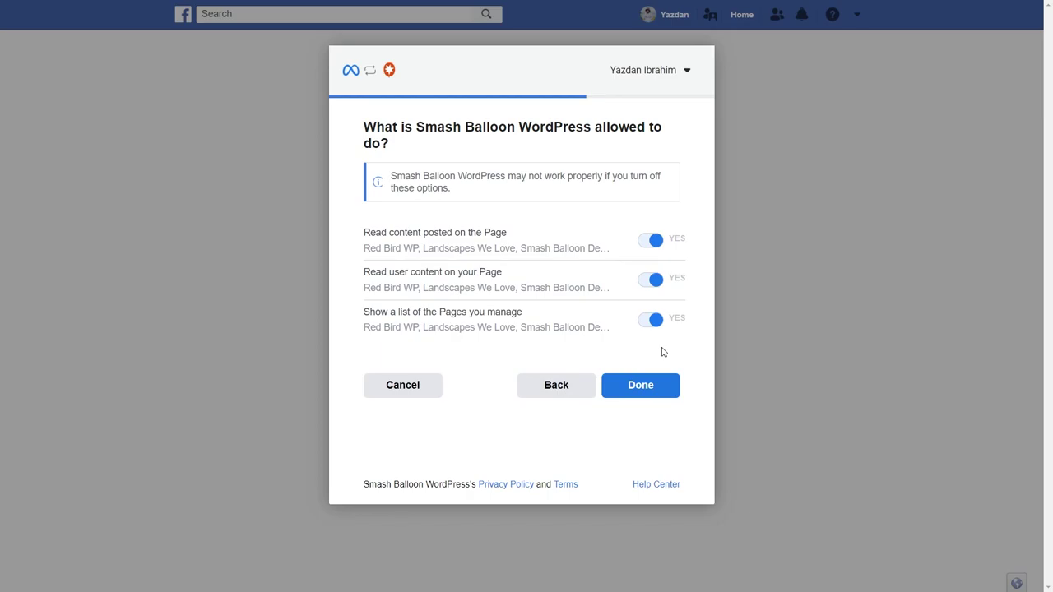
pyautogui.click(647, 392)
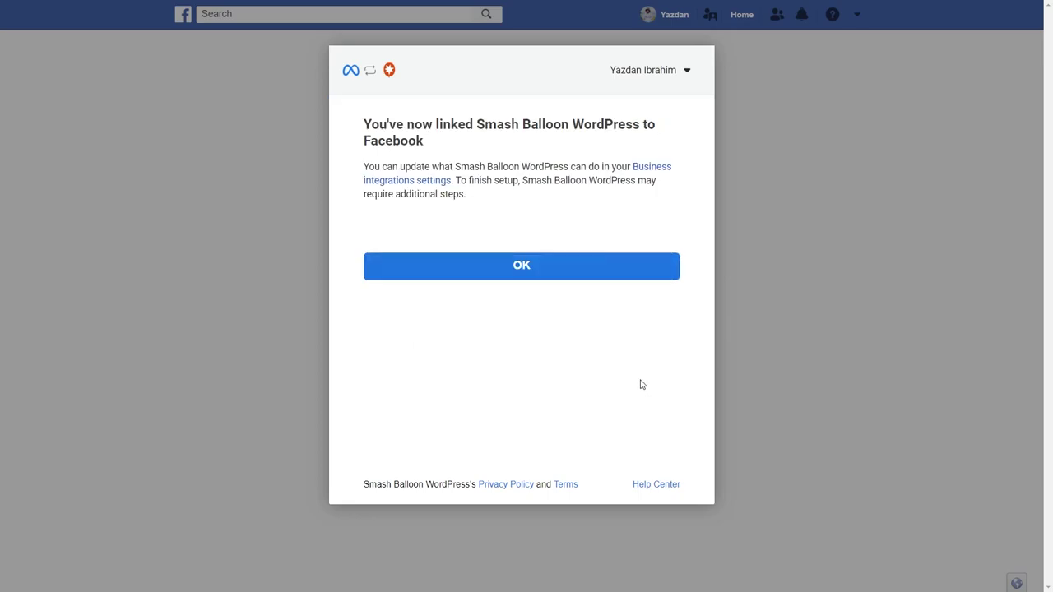
pyautogui.click(526, 277)
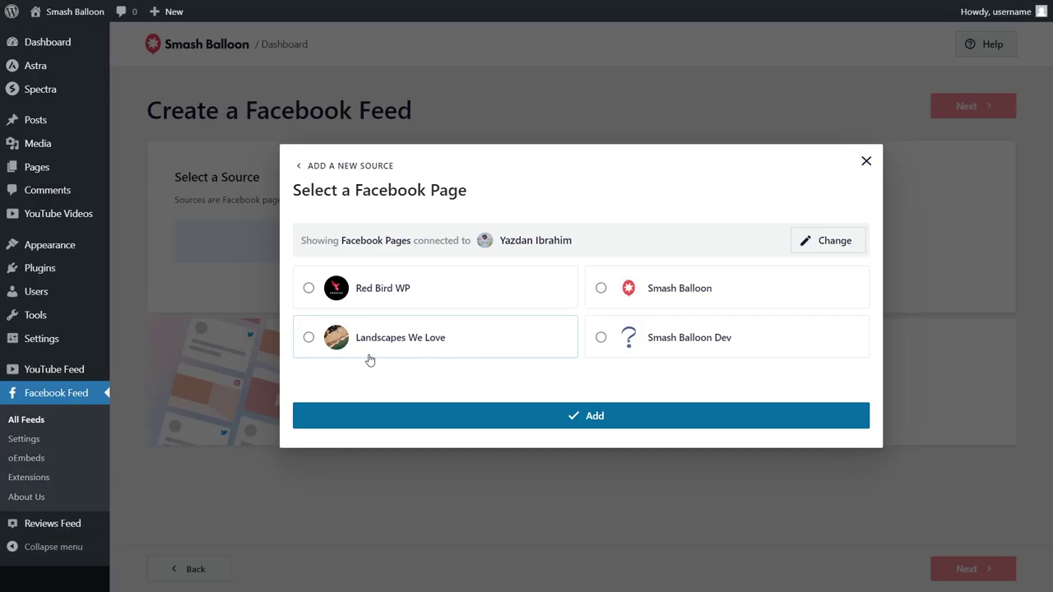
# Step: Add Landscapes We Love as the source and build the feed on the Simple Masonry template
pyautogui.click(417, 348)
pyautogui.click(592, 413)
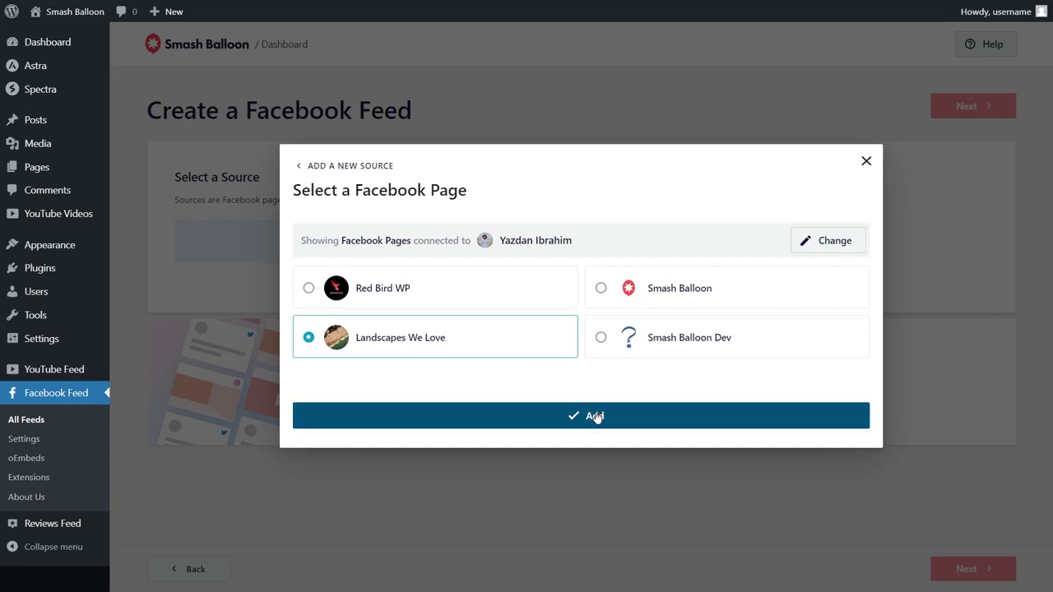
pyautogui.click(554, 248)
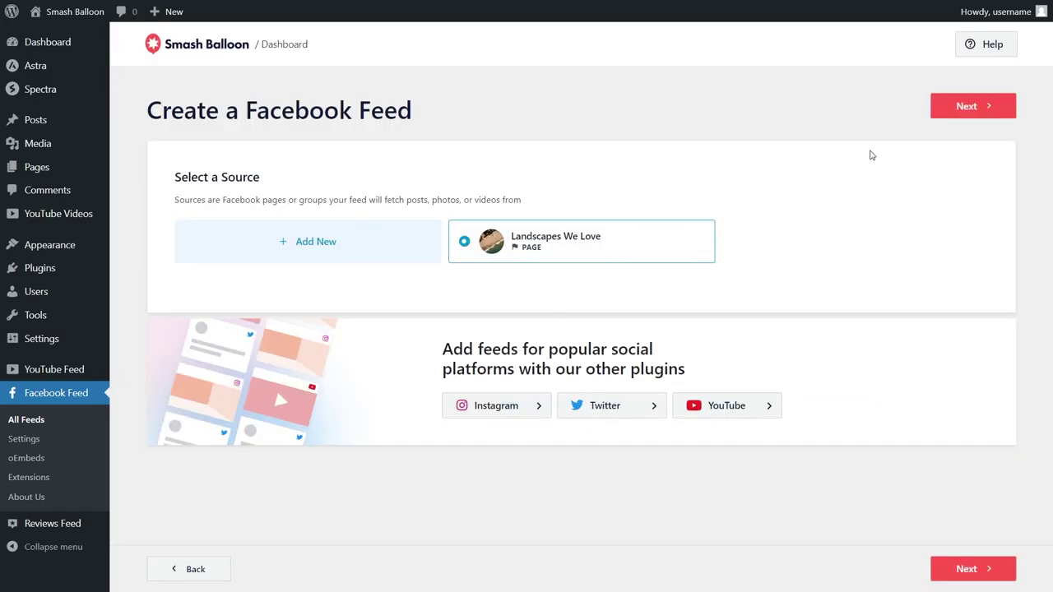
pyautogui.click(959, 111)
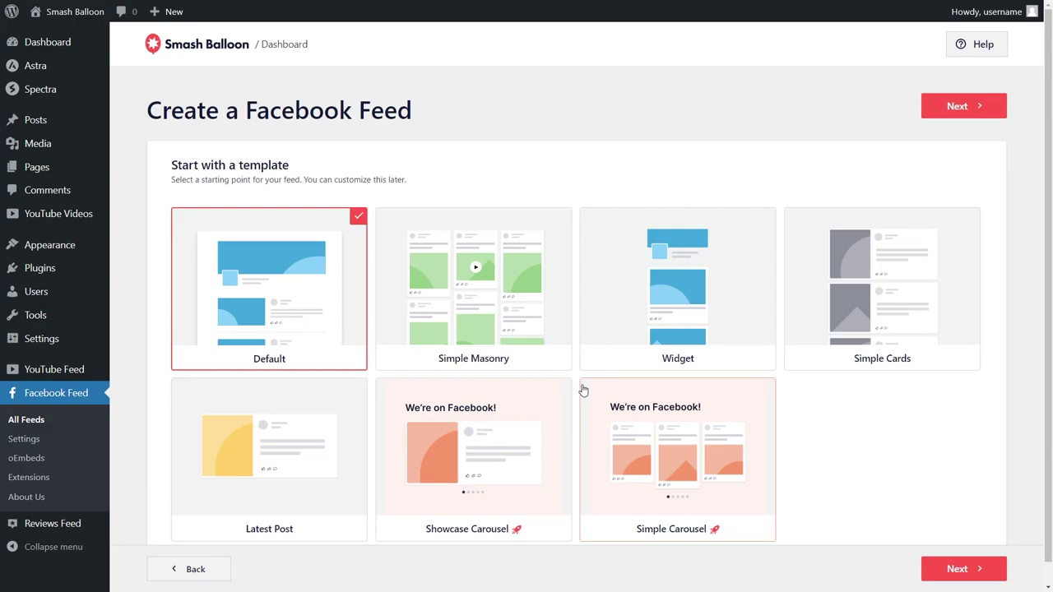
pyautogui.click(483, 347)
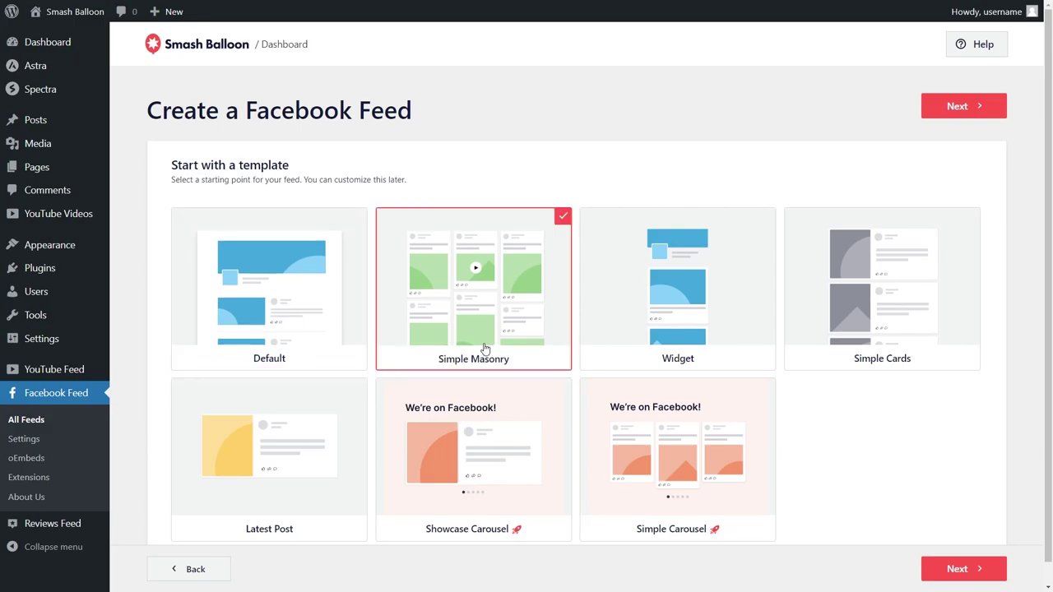
pyautogui.click(938, 114)
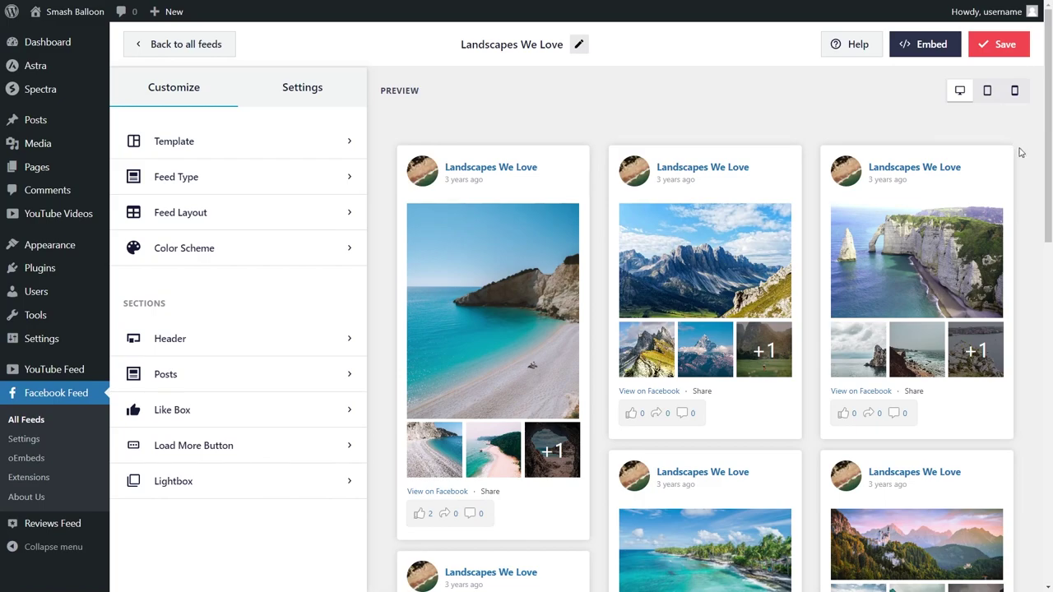
# Step: Preview the List and Carousel feed layouts, then switch back to Masonry
pyautogui.scroll(-5, 1027, 169)
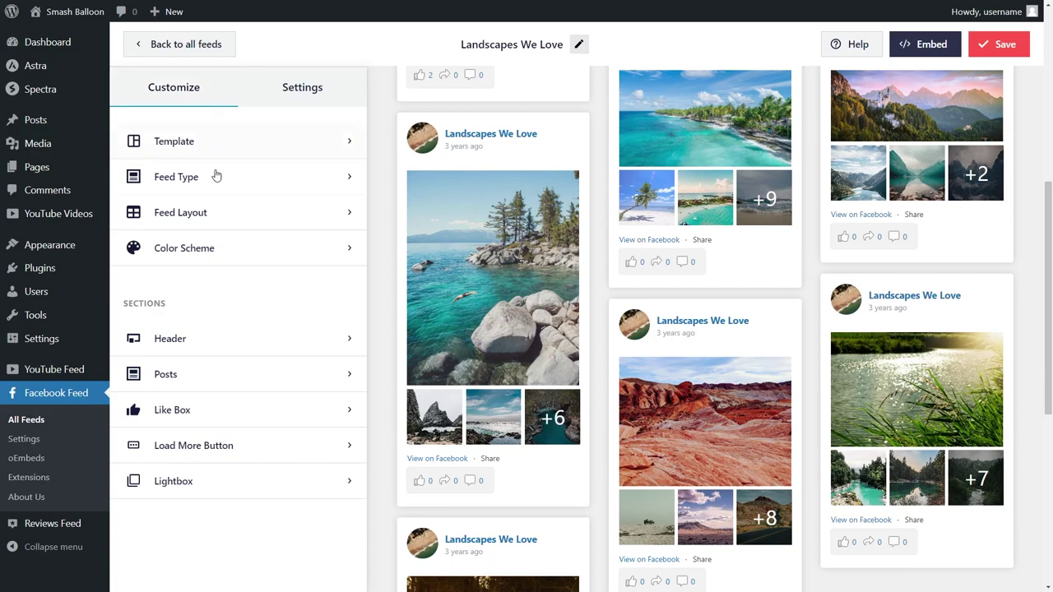
pyautogui.click(242, 218)
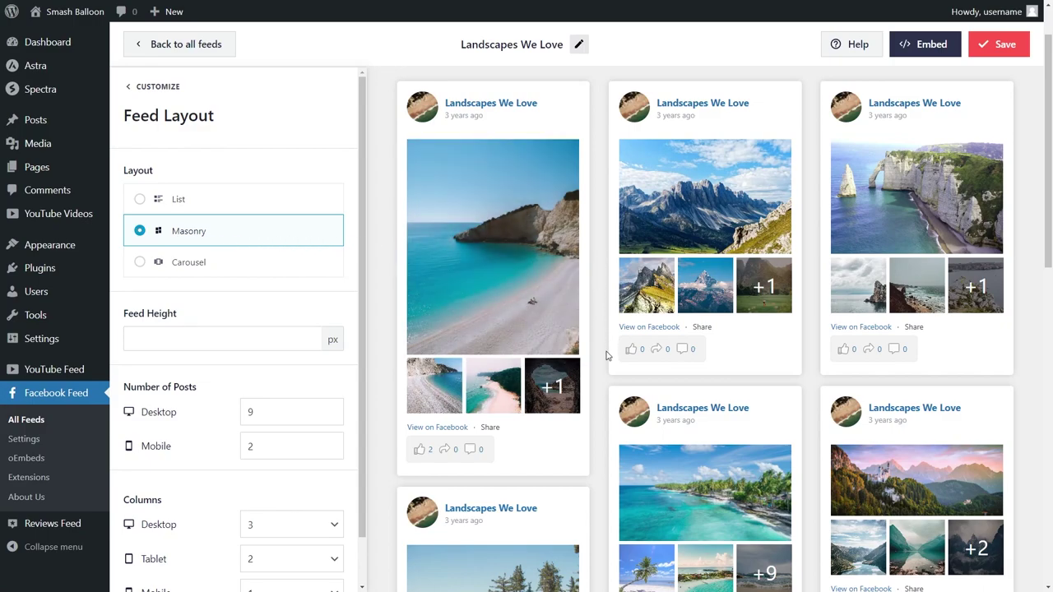
pyautogui.scroll(-5, 609, 389)
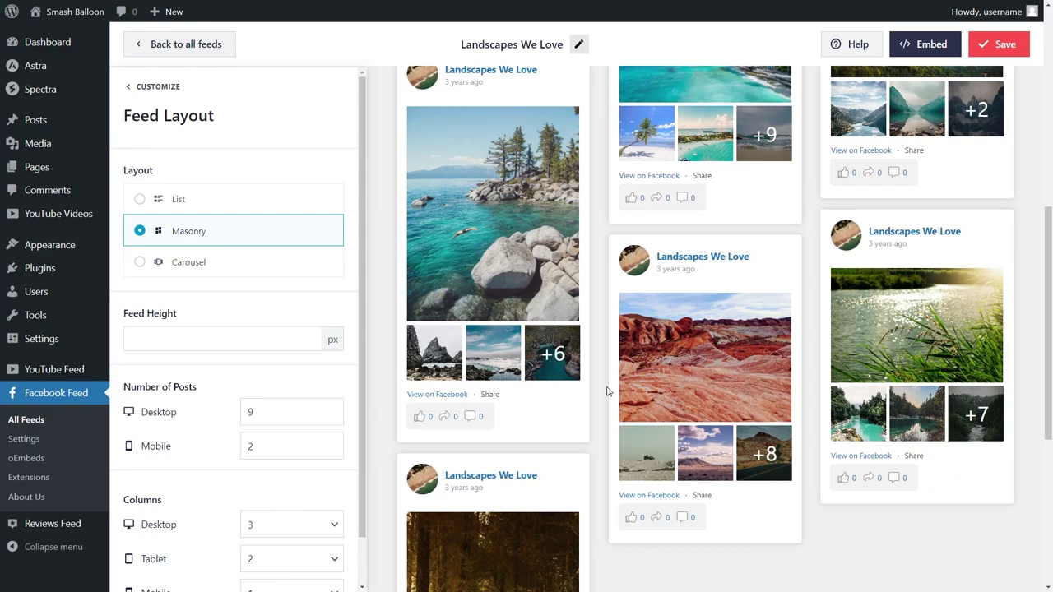
pyautogui.click(289, 197)
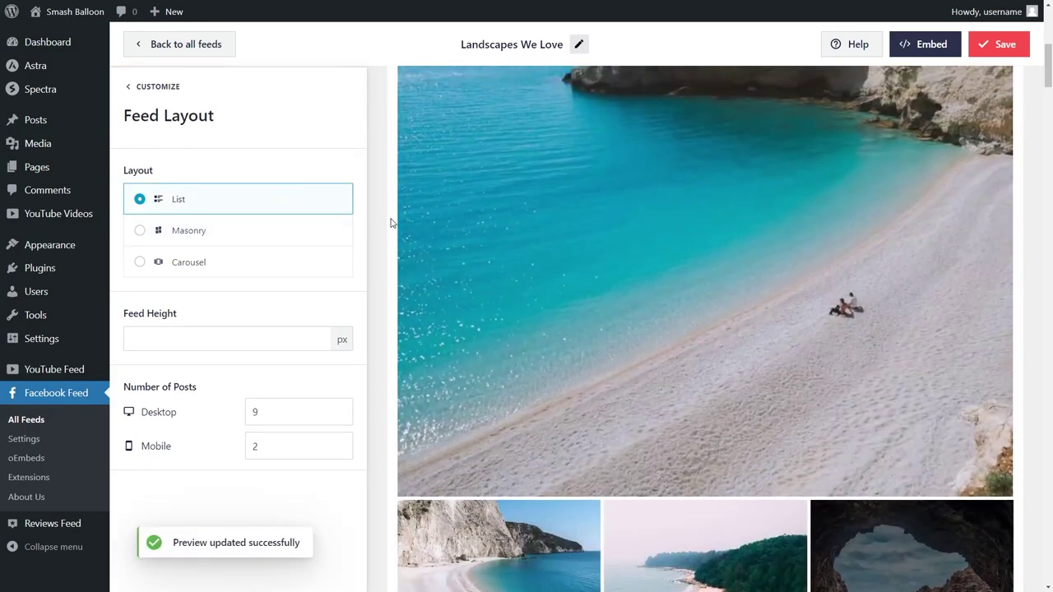
pyautogui.scroll(-5, 382, 227)
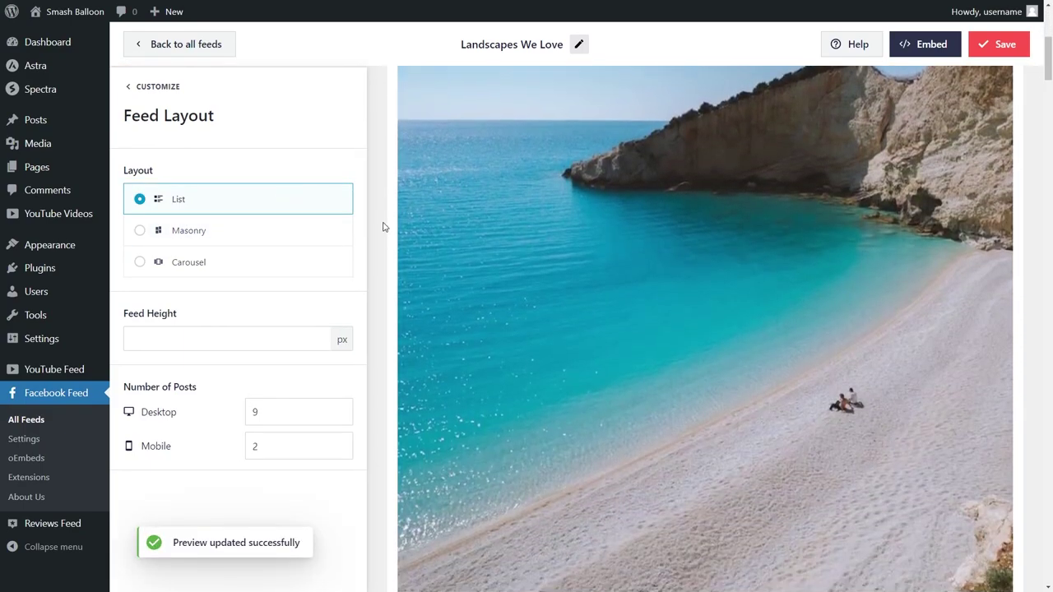
pyautogui.scroll(-5, 383, 227)
pyautogui.click(245, 270)
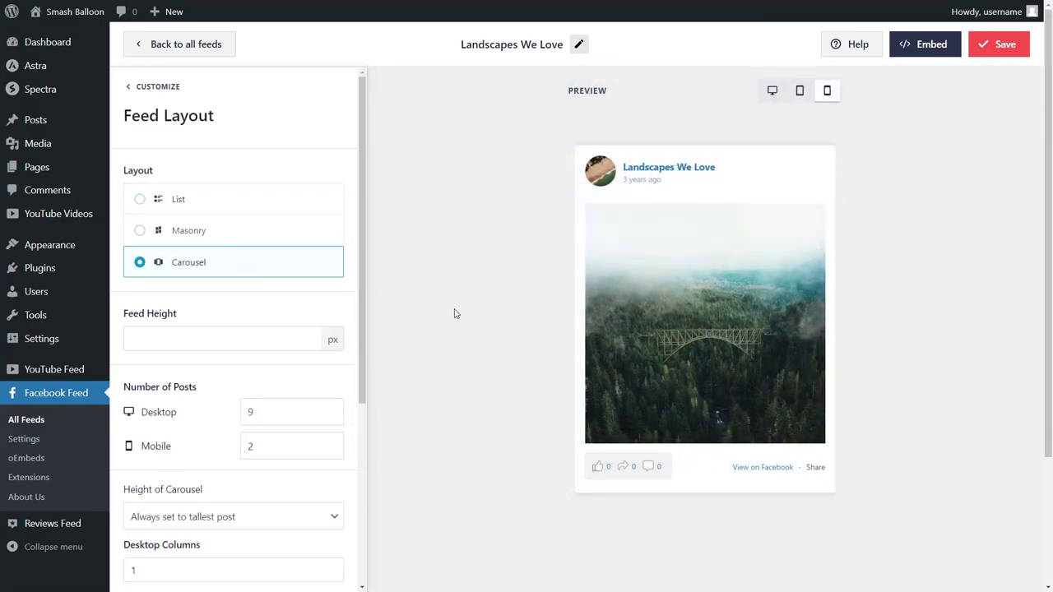
pyautogui.click(820, 445)
pyautogui.click(821, 445)
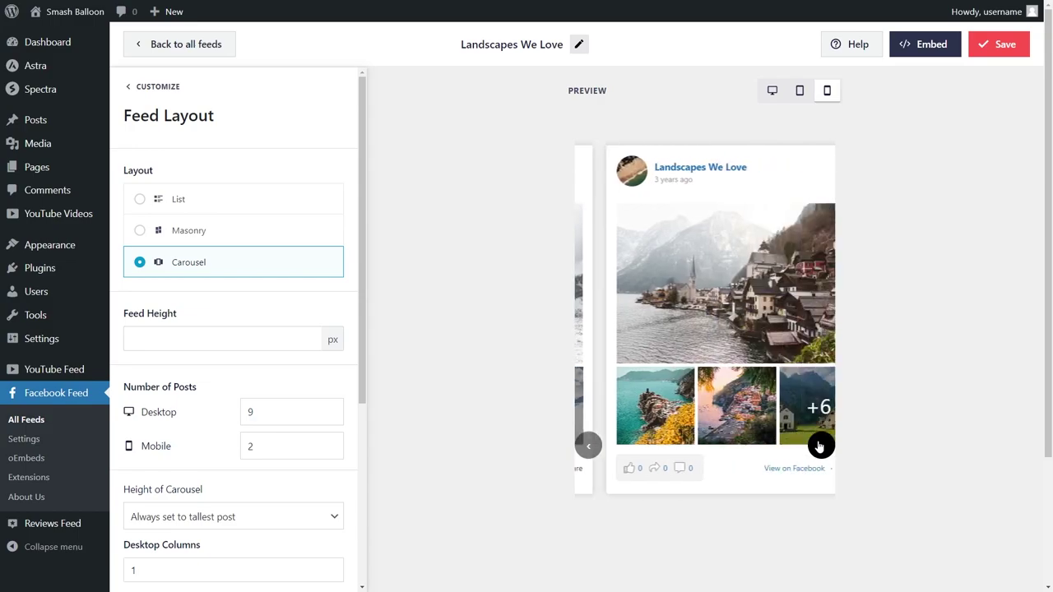
pyautogui.click(289, 231)
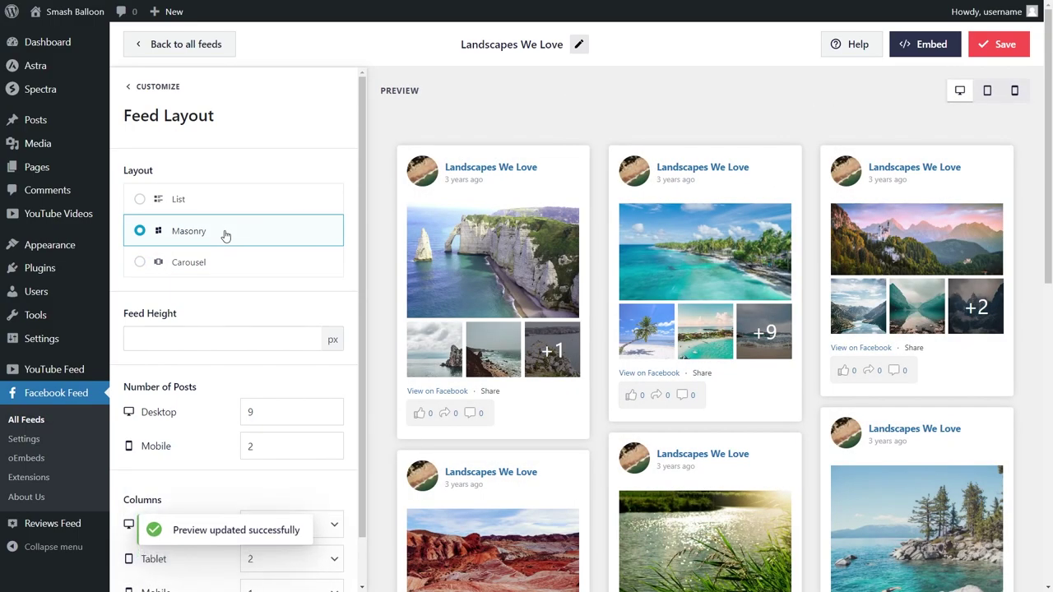
# Step: Set the desktop Number of Posts to 12 and save the feed
pyautogui.scroll(-2, 211, 393)
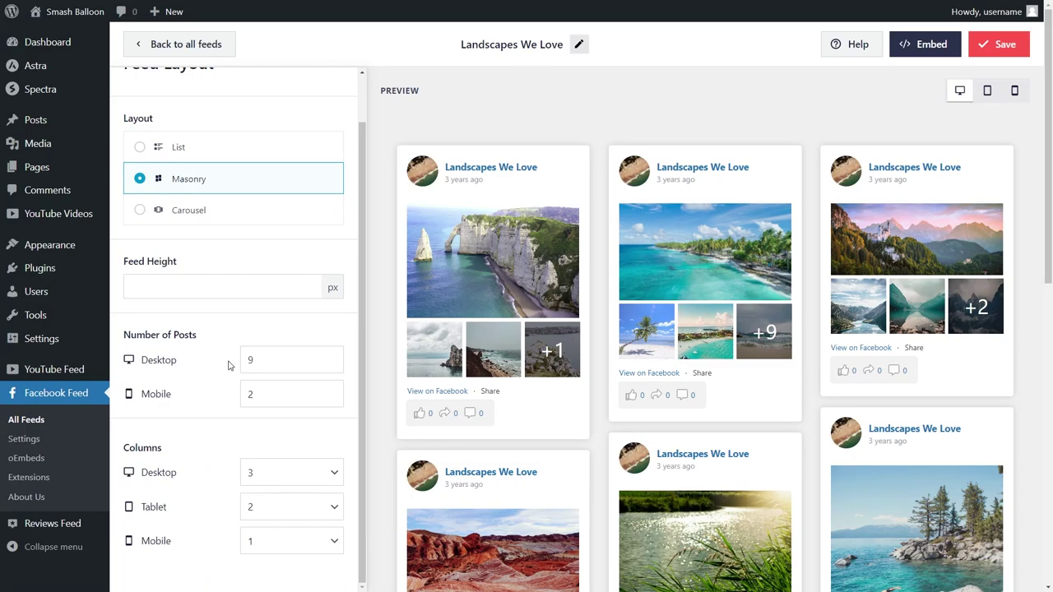
pyautogui.moveTo(255, 360); pyautogui.dragTo(244, 360)
pyautogui.write('12')
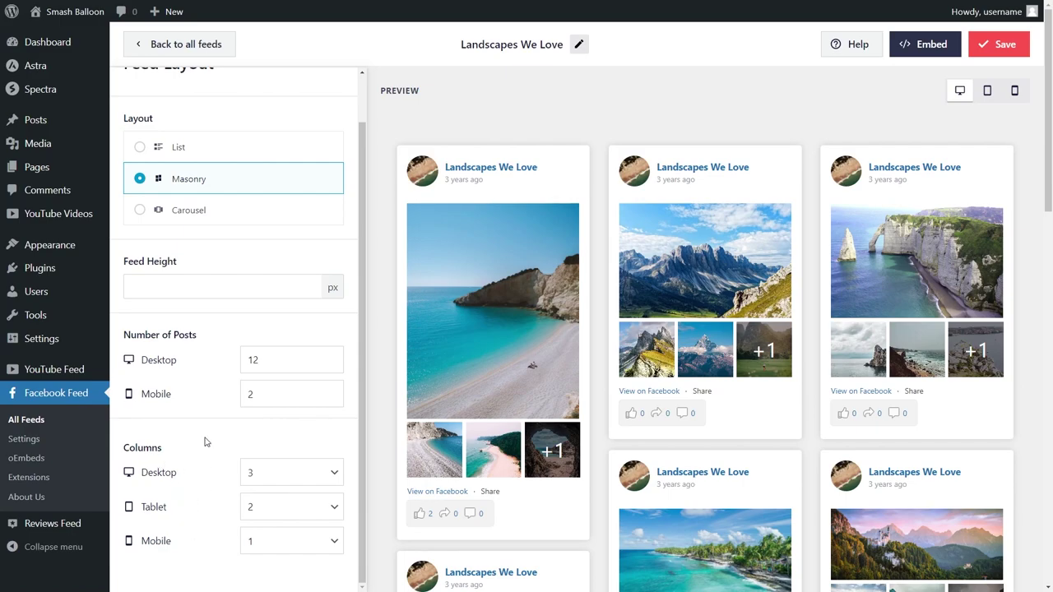
pyautogui.click(988, 53)
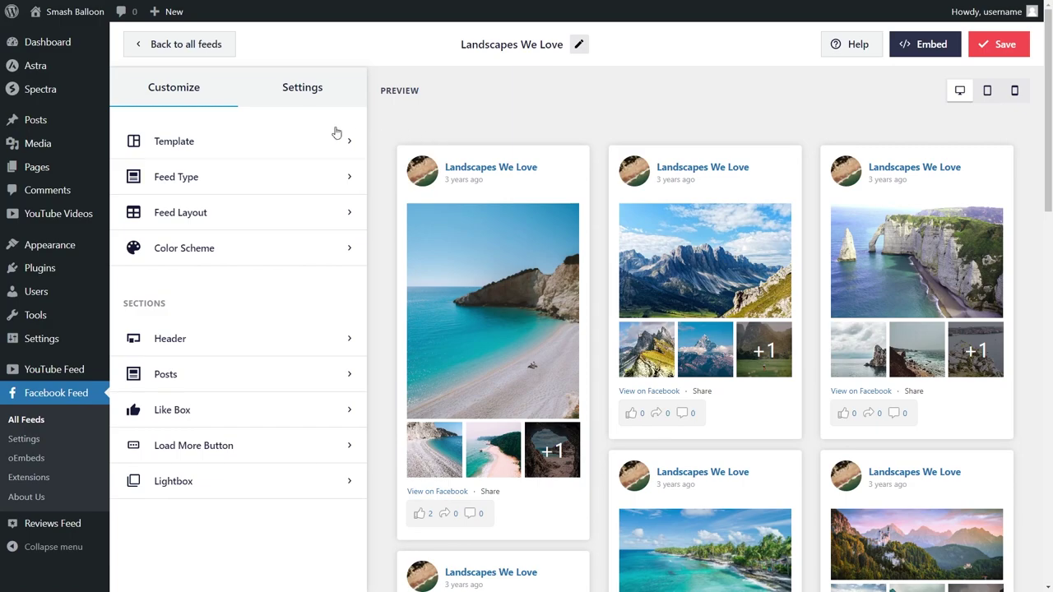
pyautogui.click(232, 248)
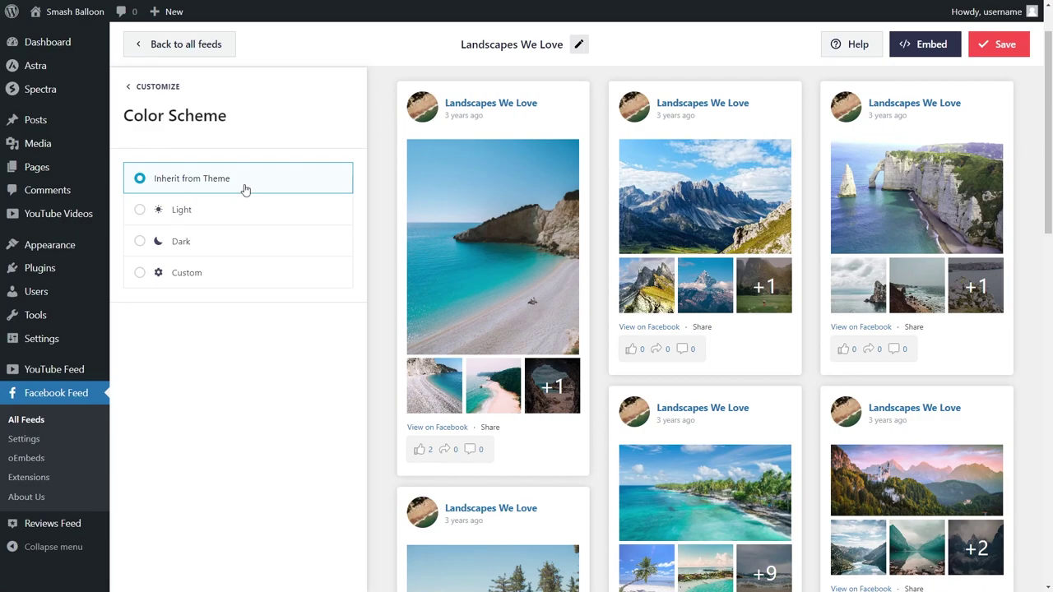
pyautogui.click(233, 208)
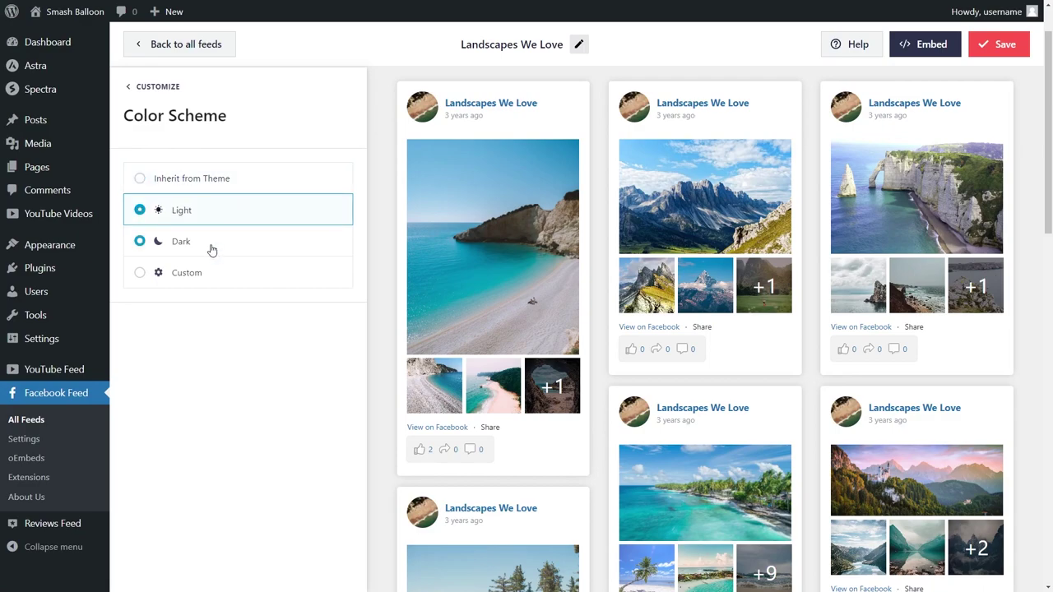
pyautogui.click(210, 248)
pyautogui.click(223, 275)
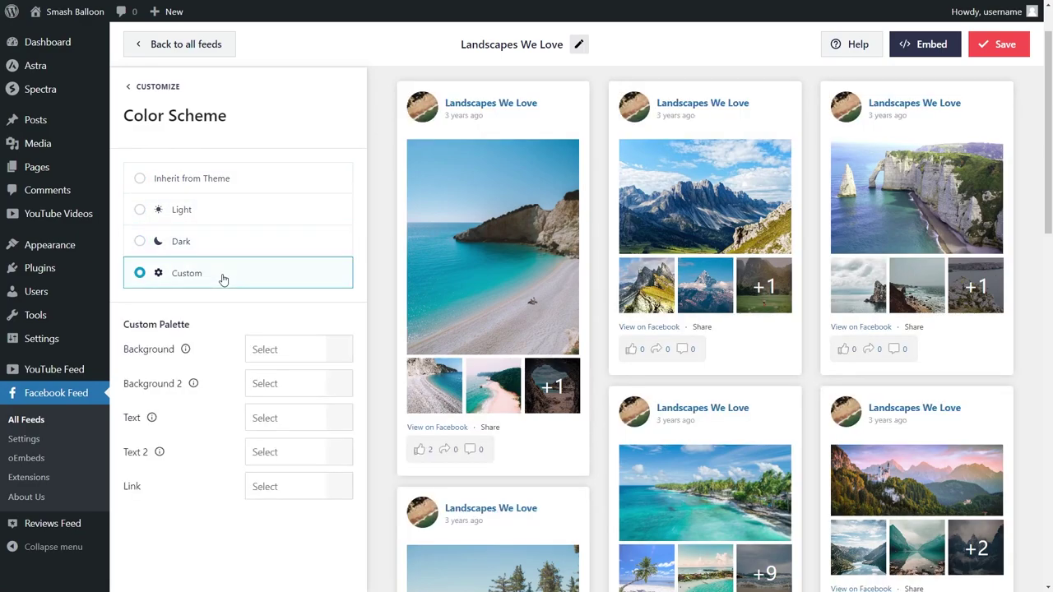
pyautogui.click(322, 349)
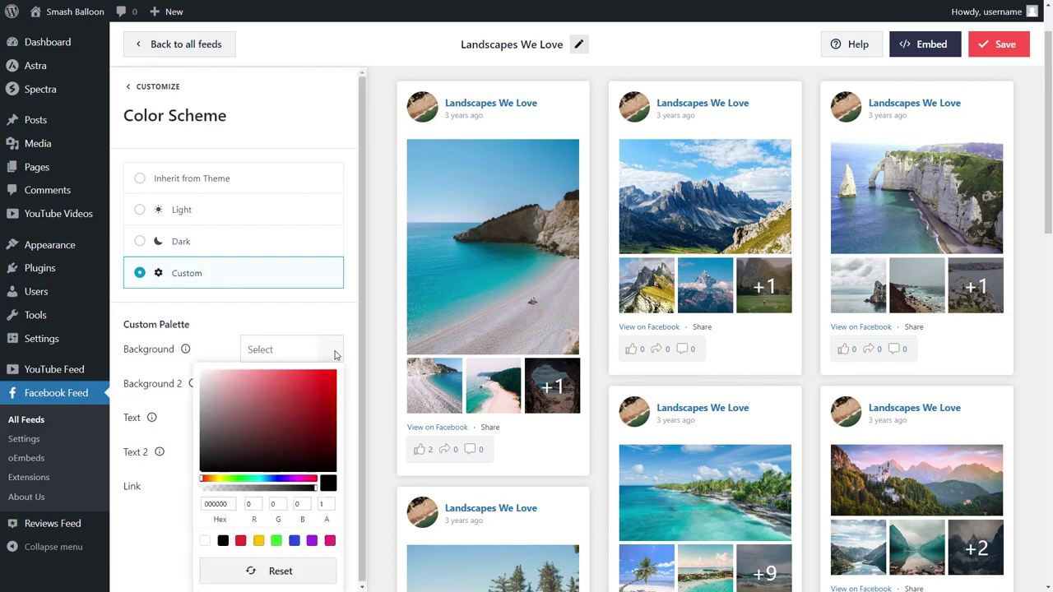
pyautogui.click(240, 541)
pyautogui.click(258, 541)
pyautogui.click(277, 541)
pyautogui.click(293, 540)
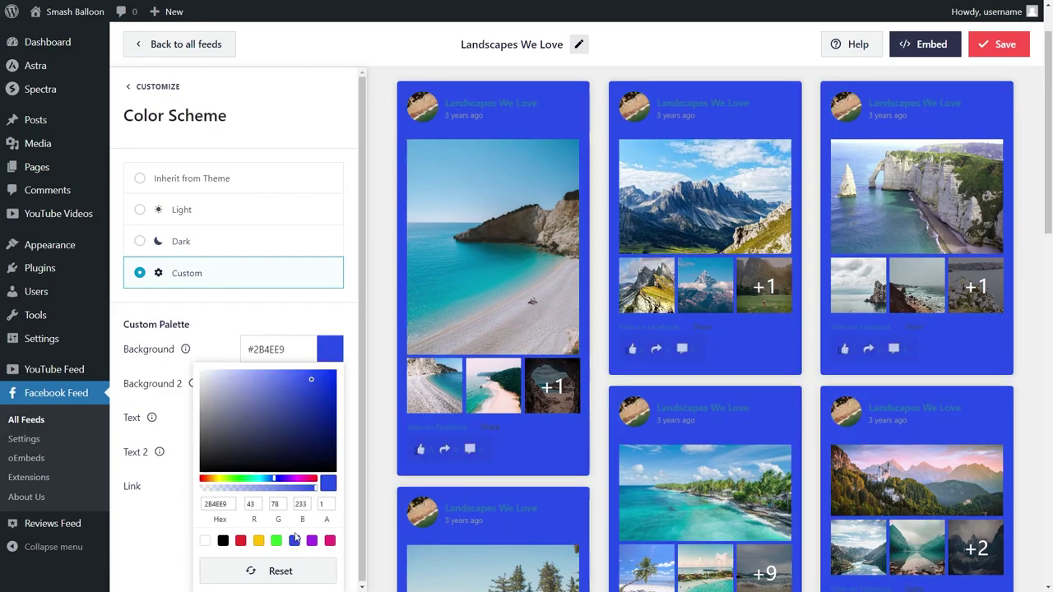
pyautogui.click(229, 181)
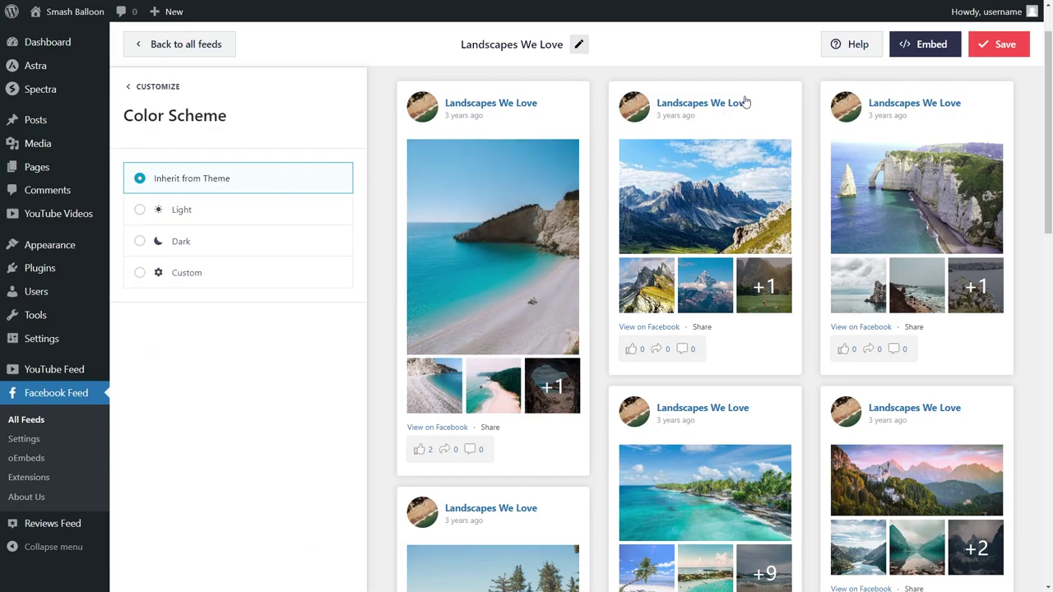
pyautogui.click(997, 47)
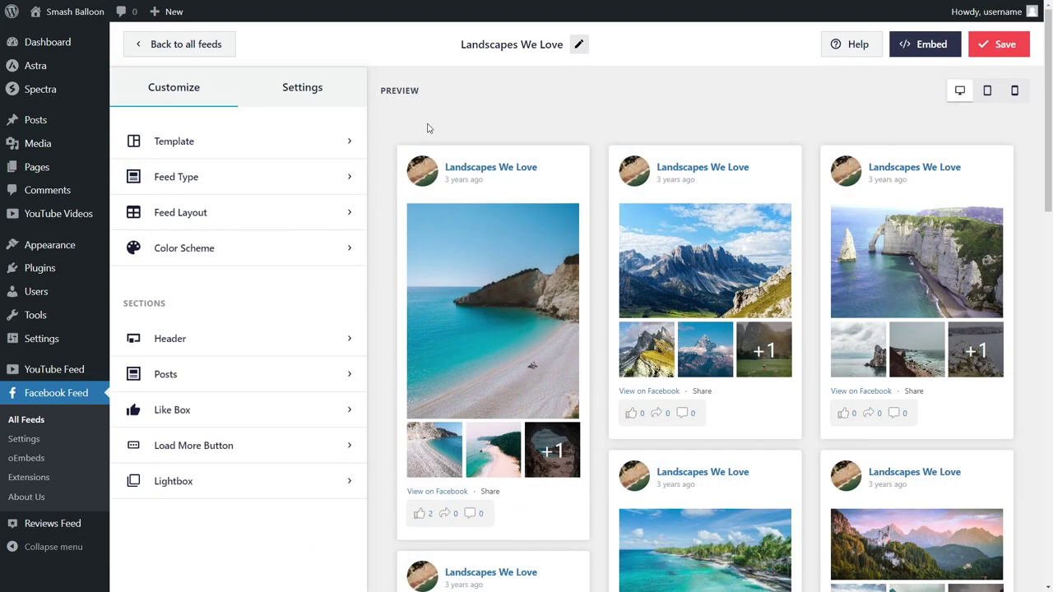
pyautogui.click(192, 342)
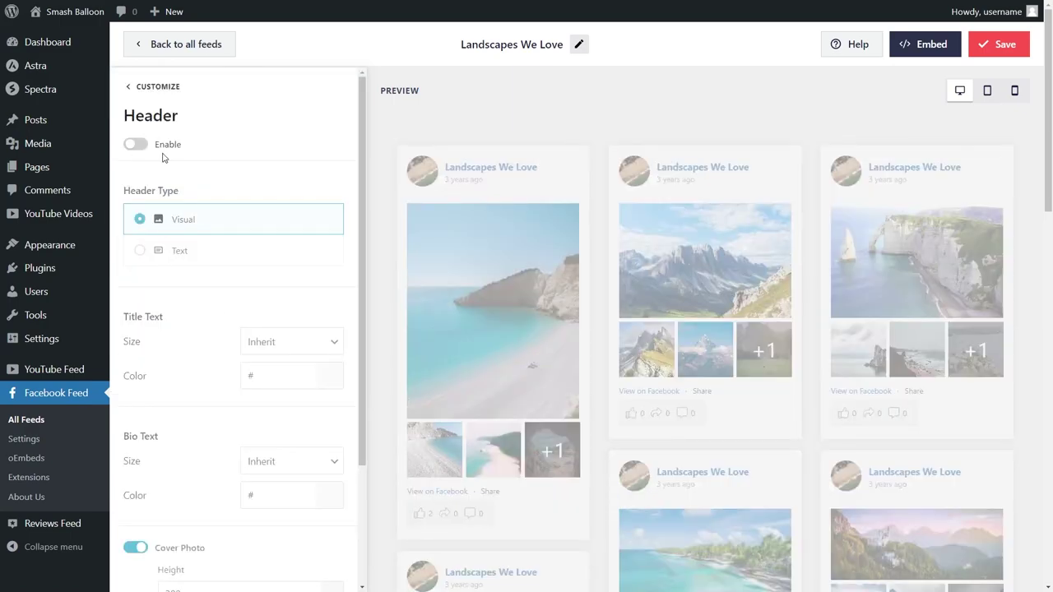
pyautogui.click(134, 151)
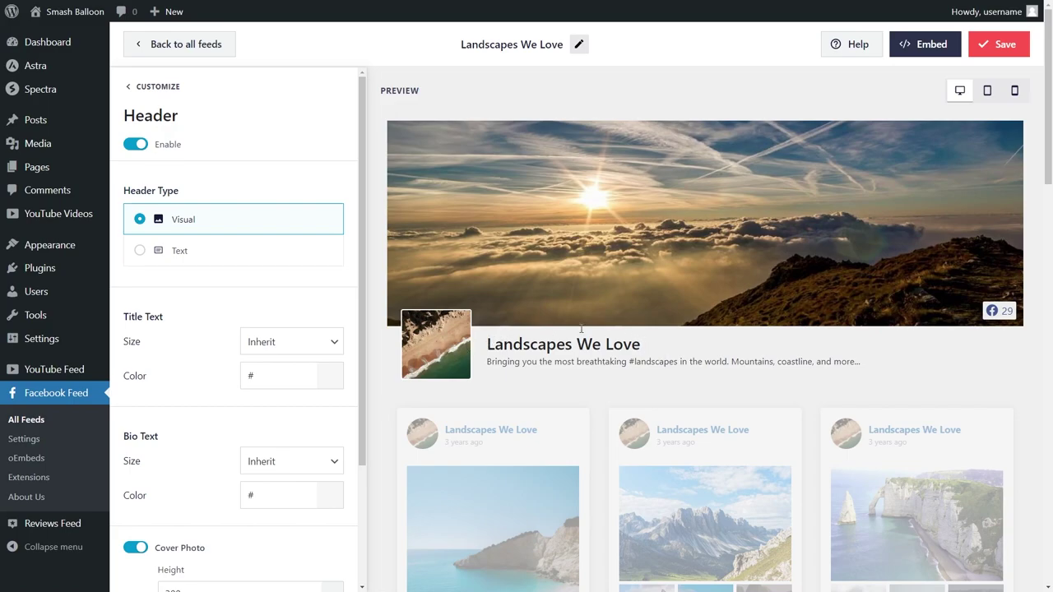
pyautogui.click(263, 261)
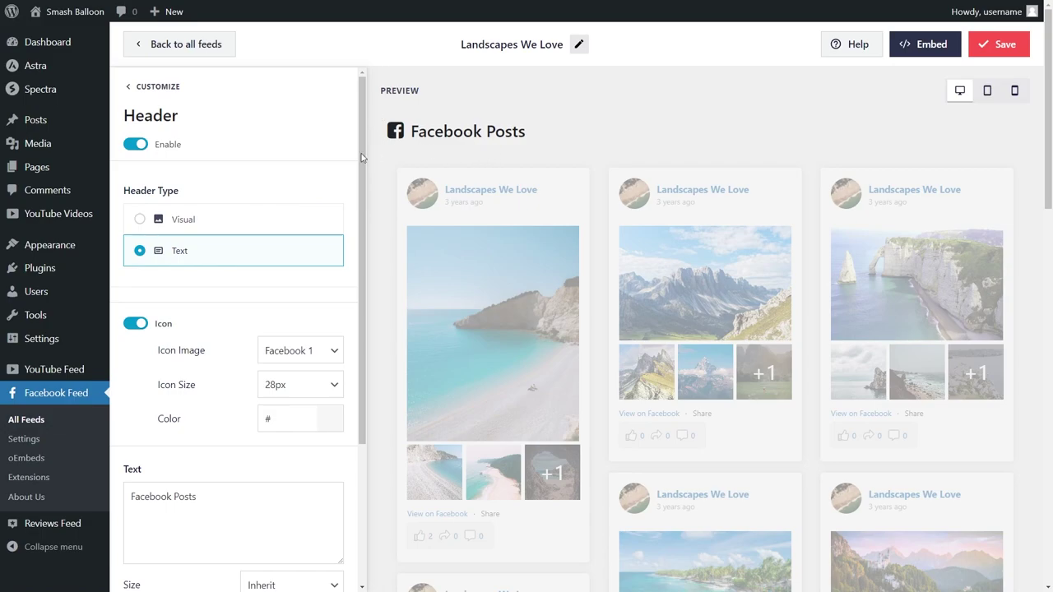
pyautogui.click(137, 145)
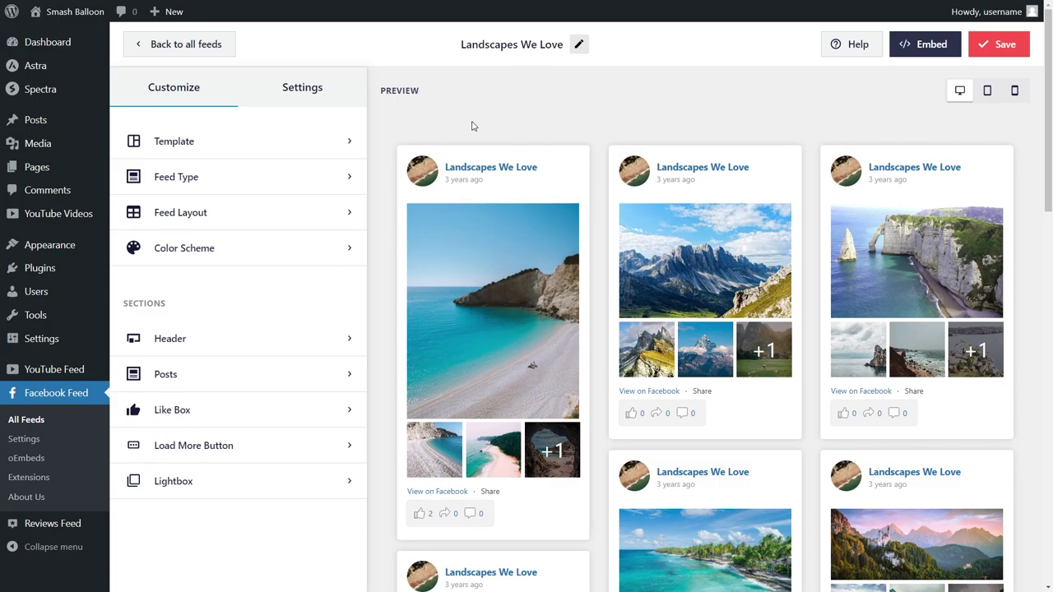
# Step: Review the feed's post filter settings and save it with no word filters or date range
pyautogui.click(312, 102)
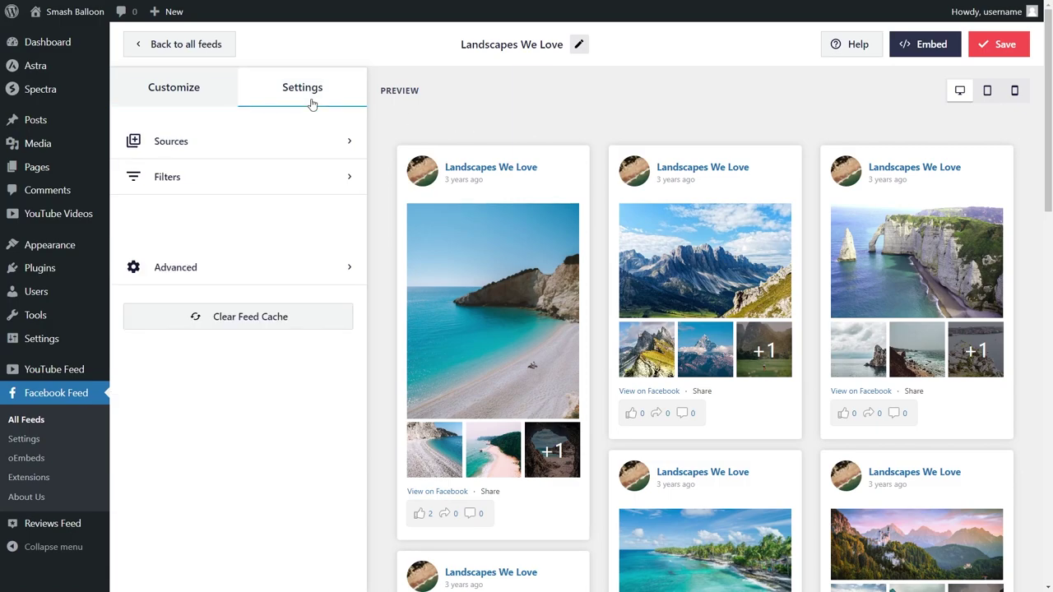
pyautogui.click(206, 178)
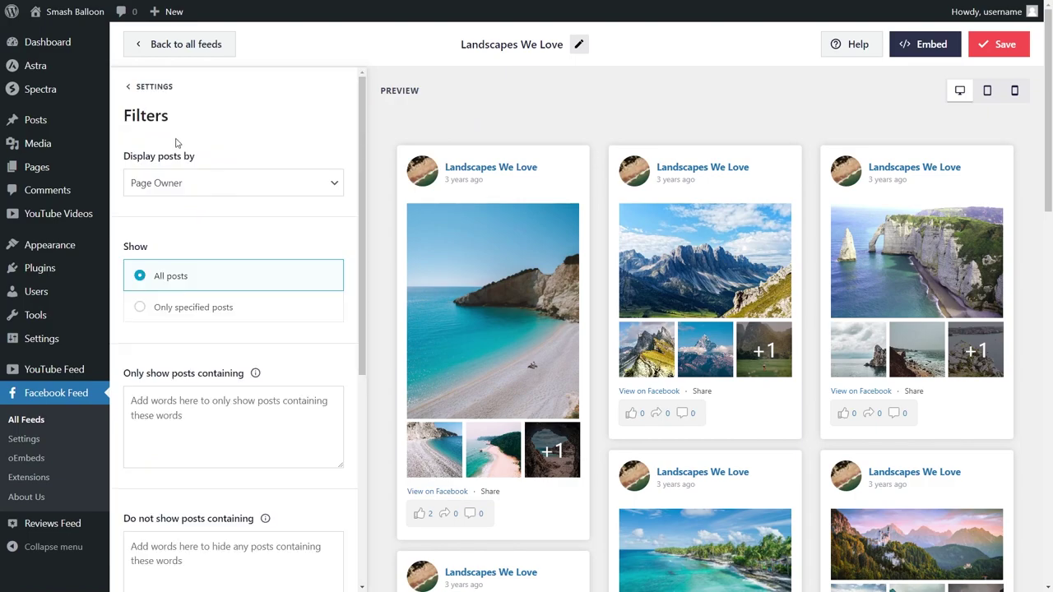
pyautogui.click(208, 186)
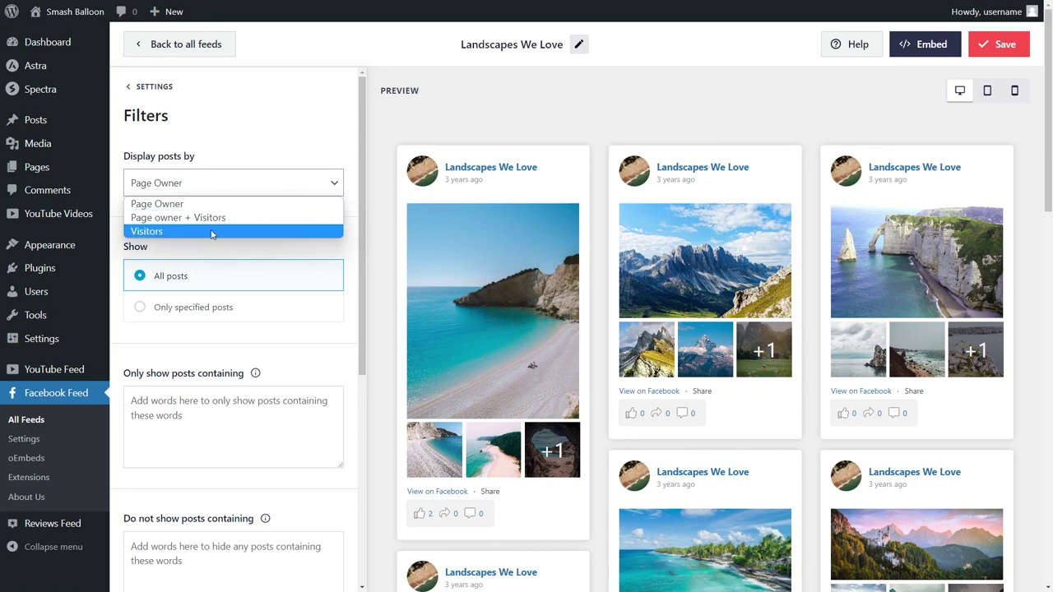
pyautogui.scroll(-2, 211, 234)
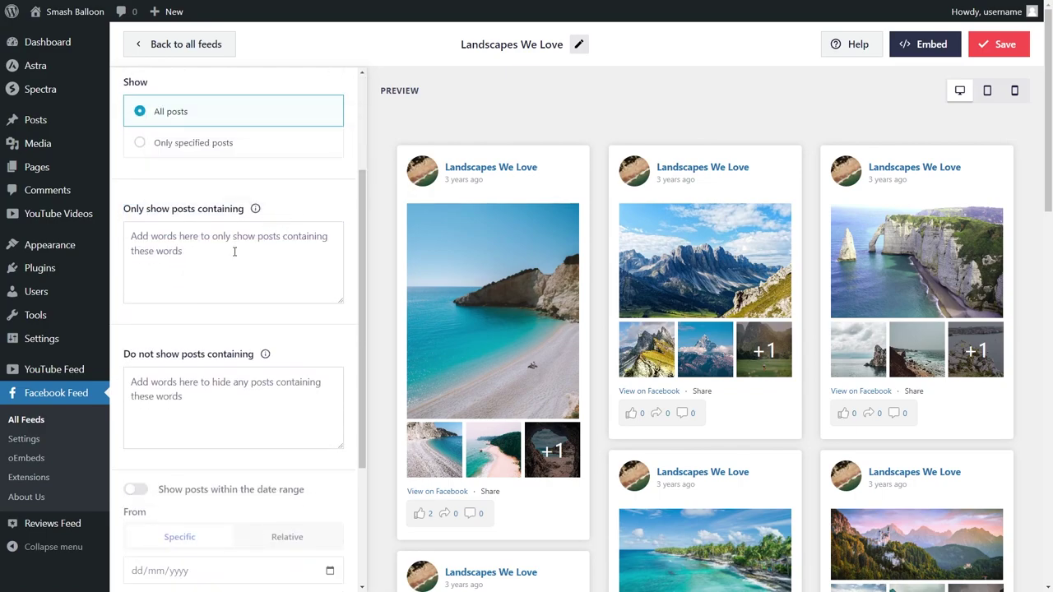
pyautogui.scroll(-2, 235, 252)
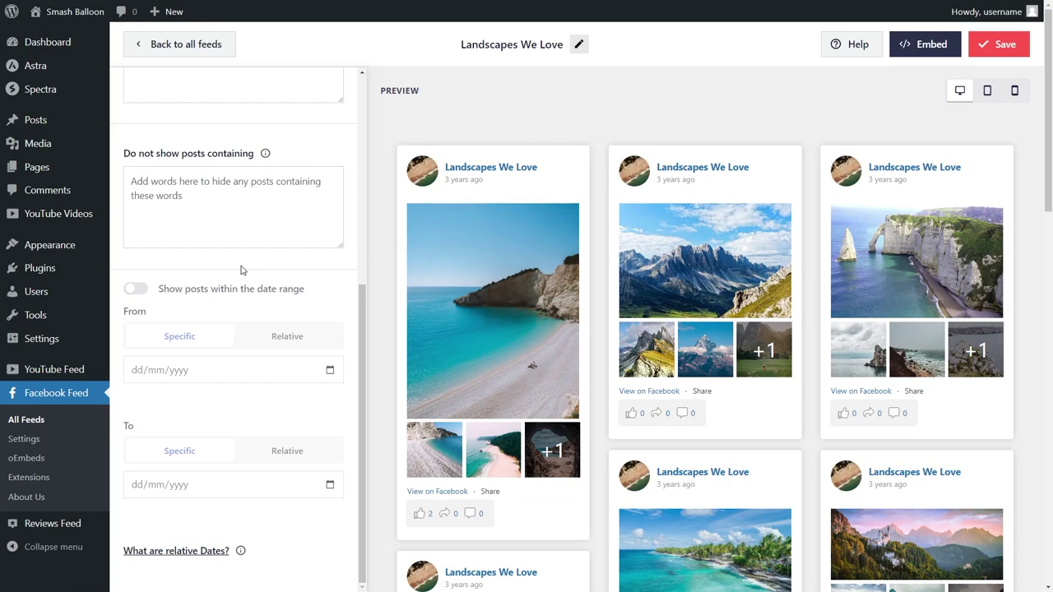
pyautogui.click(991, 49)
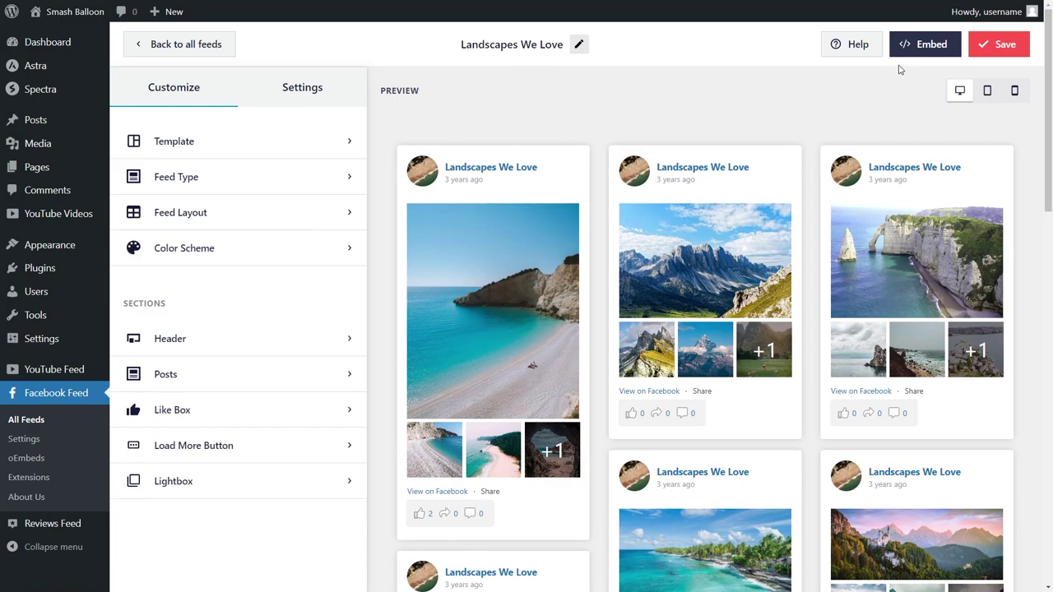
# Step: Copy the feed's shortcode and embed it on the Find us on Facebook page
pyautogui.click(923, 54)
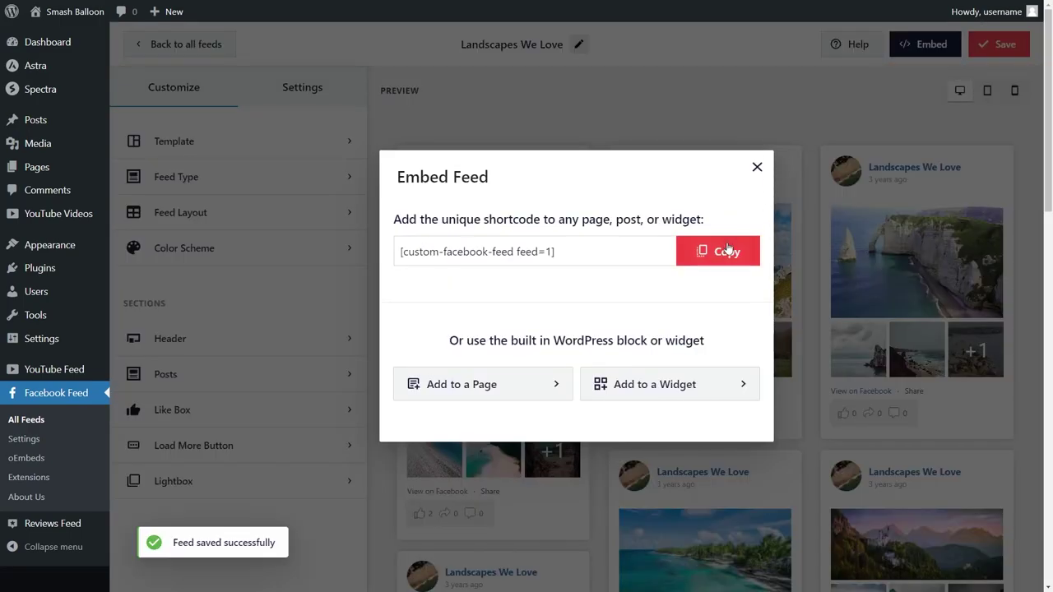
pyautogui.click(700, 253)
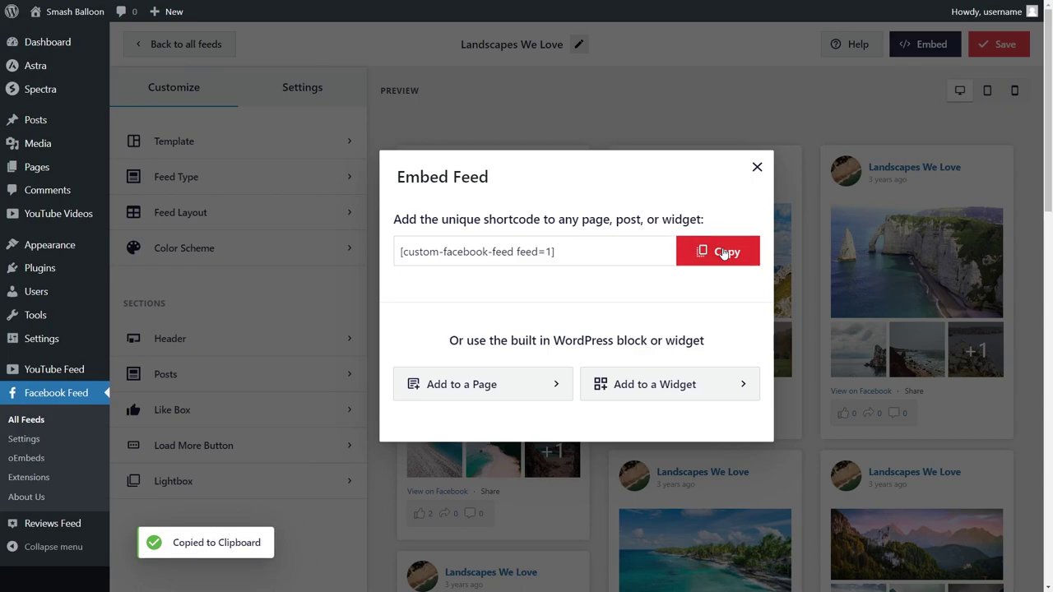
pyautogui.click(497, 384)
pyautogui.click(502, 260)
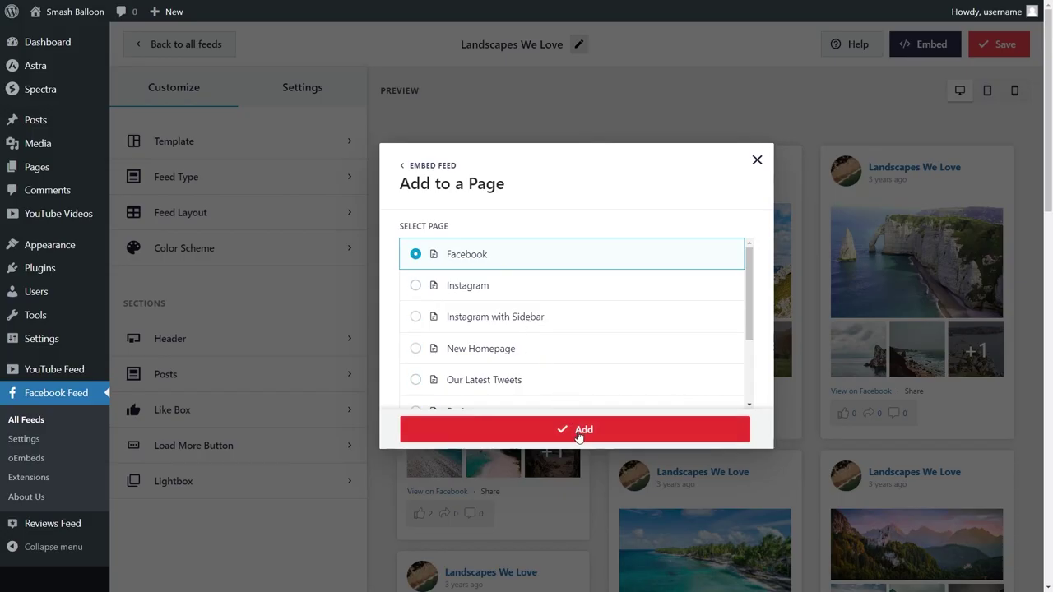
pyautogui.click(579, 434)
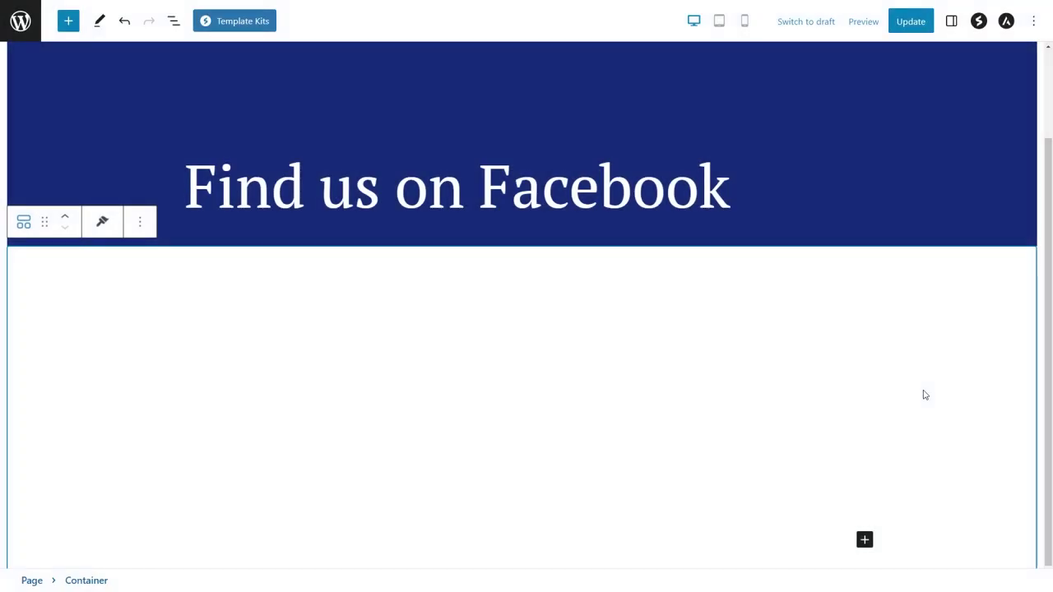
# Step: Add a shortcode block below the header and paste the feed's shortcode into it
pyautogui.click(865, 540)
pyautogui.click(694, 394)
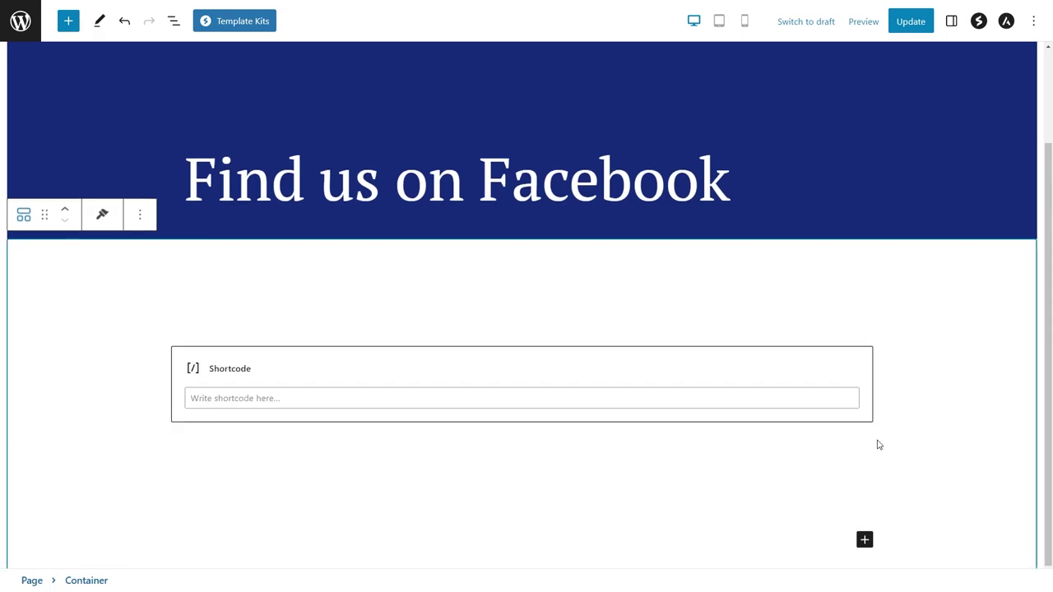
pyautogui.click(583, 394)
pyautogui.hotkey('ctrl', 'v')
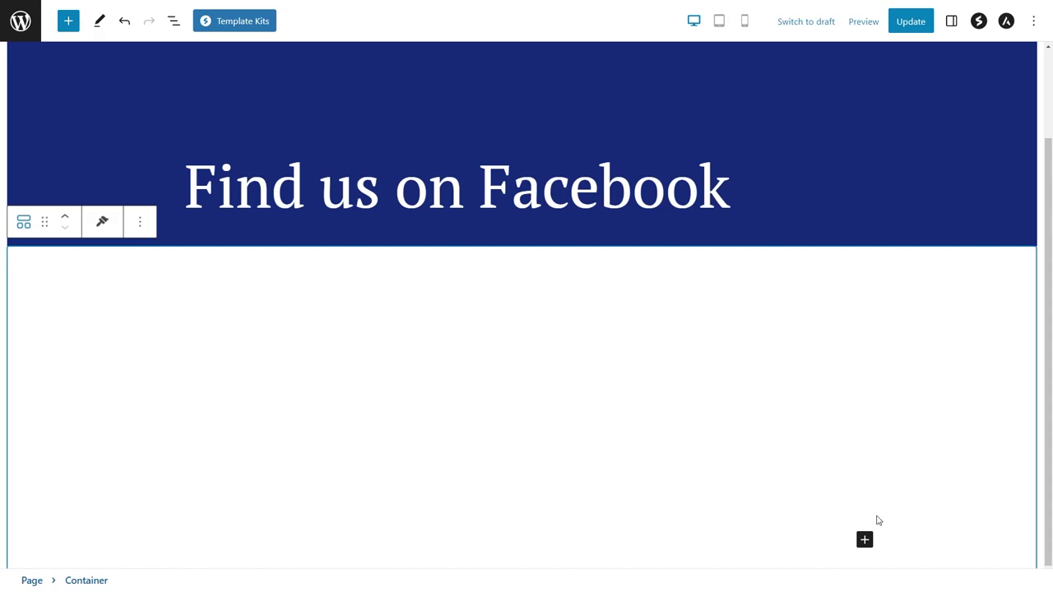
# Step: Insert the Custom Facebook Feed block and update the page
pyautogui.click(865, 539)
pyautogui.click(681, 436)
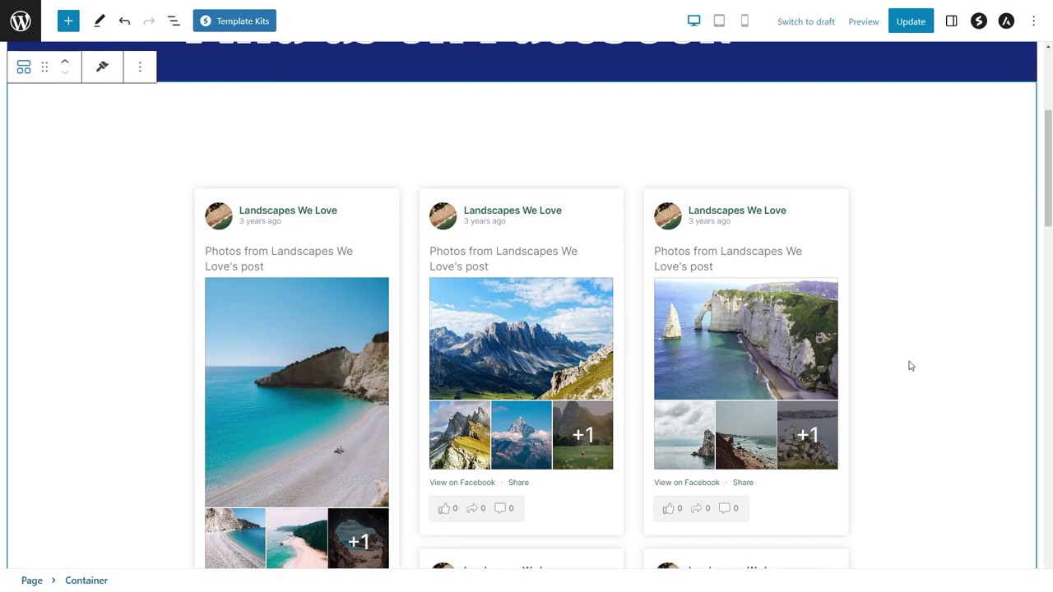
pyautogui.scroll(-5, 911, 365)
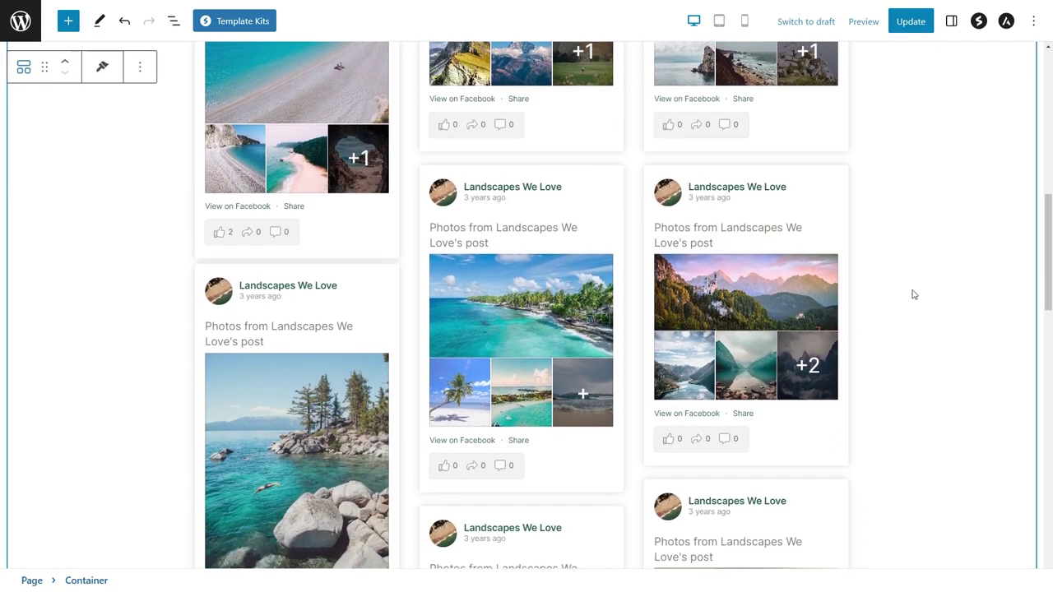
pyautogui.click(909, 23)
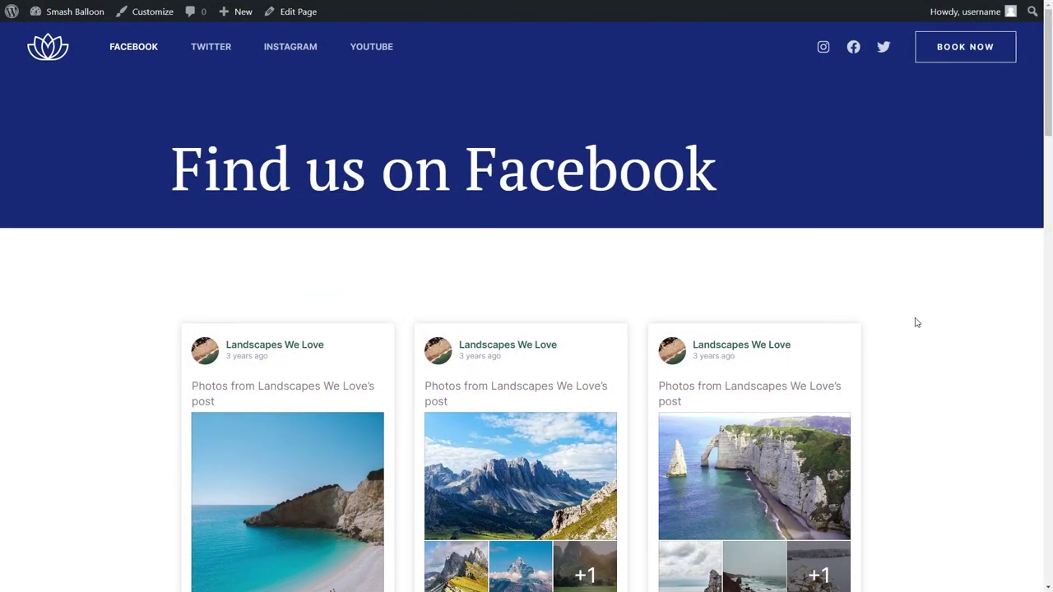
# Step: On the live feed, view the castle post's photos in the lightbox, then expand its comments
pyautogui.scroll(-3, 917, 322)
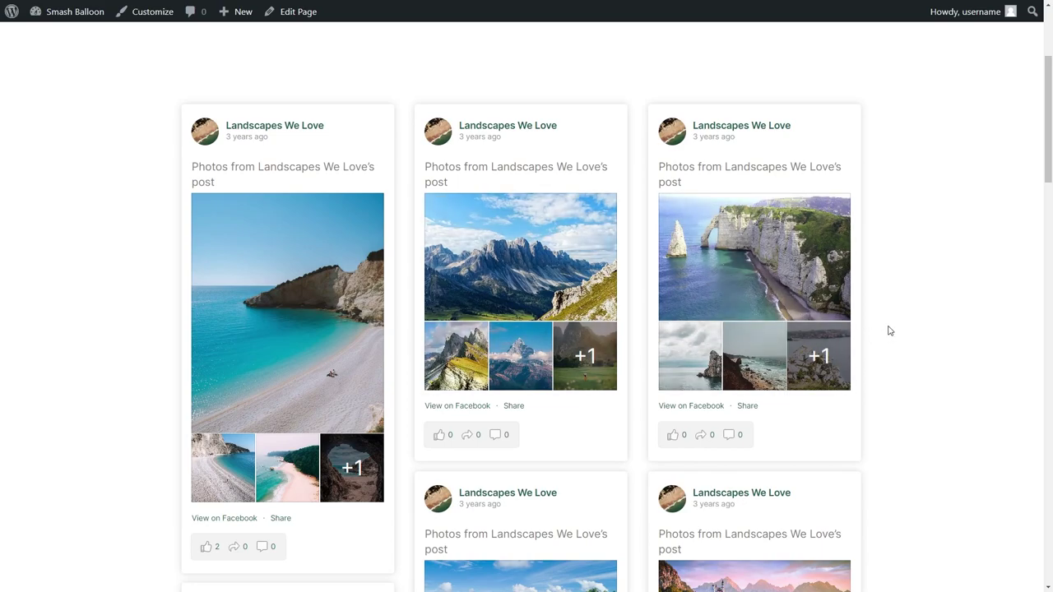
pyautogui.scroll(-3, 889, 331)
pyautogui.scroll(-2, 899, 329)
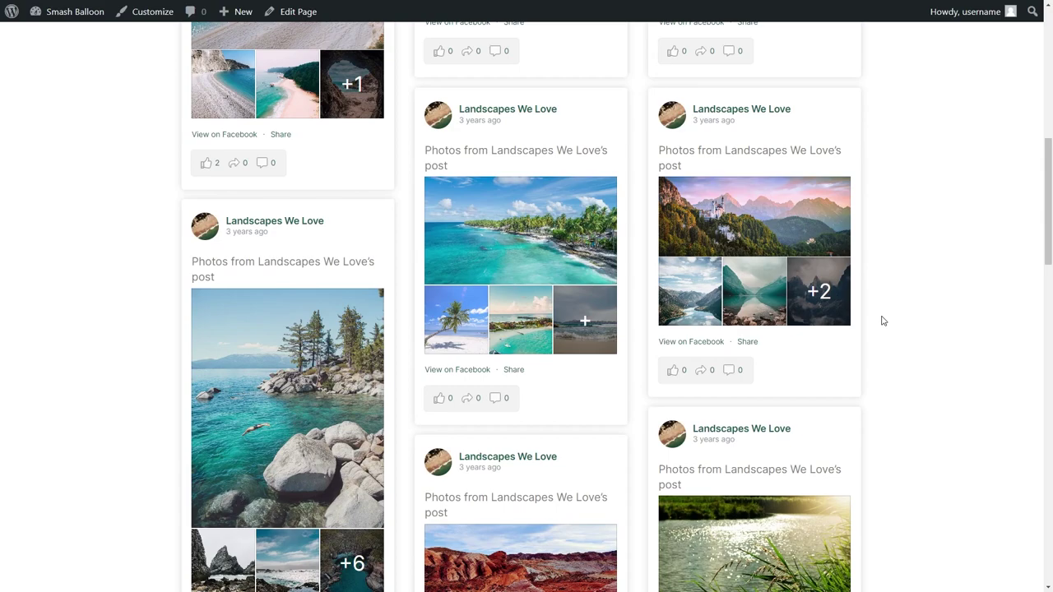
pyautogui.click(712, 245)
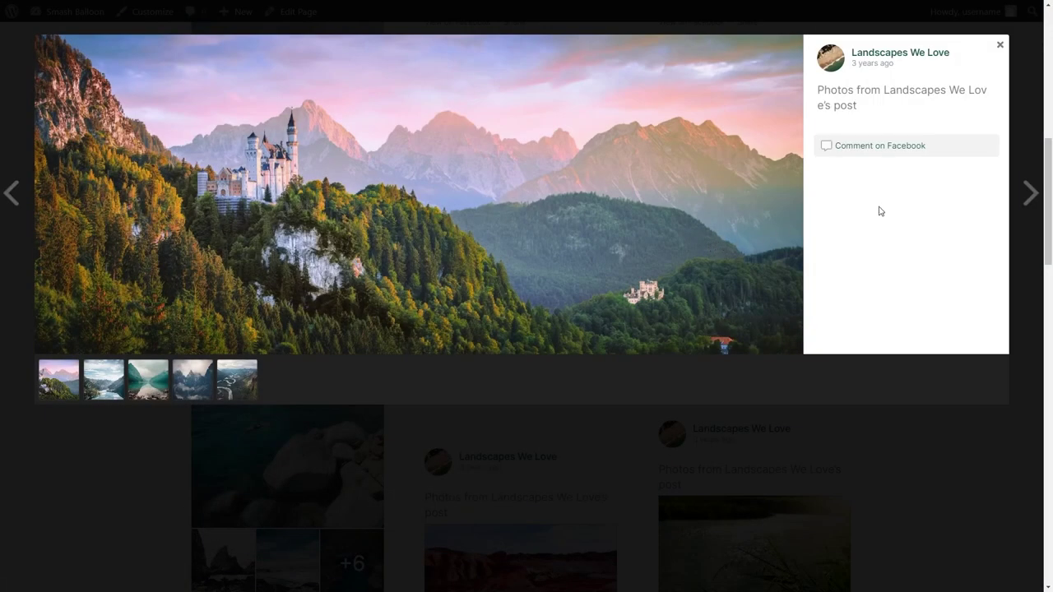
pyautogui.click(1030, 193)
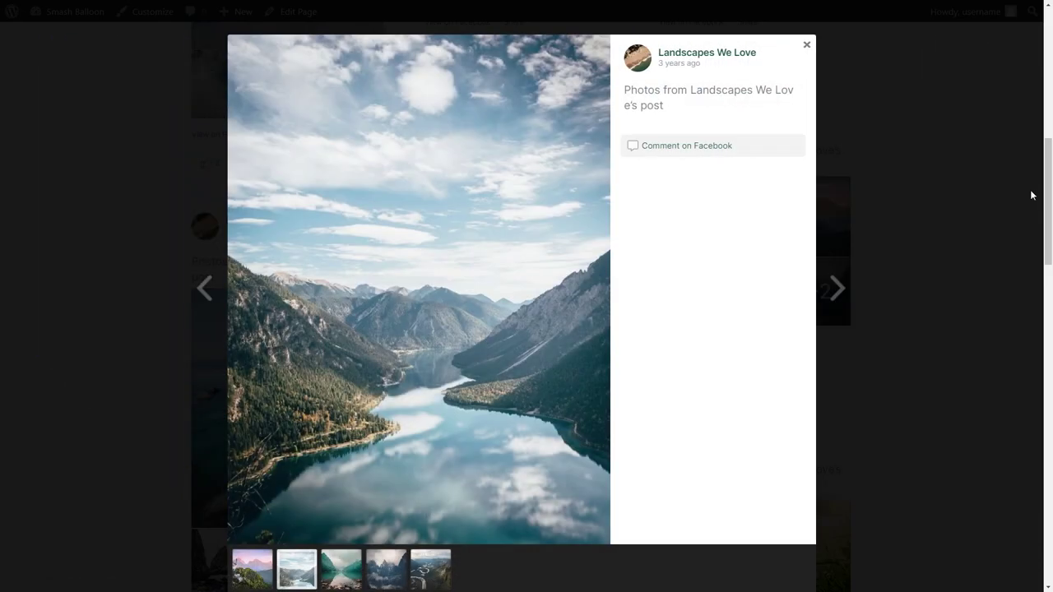
pyautogui.click(1031, 195)
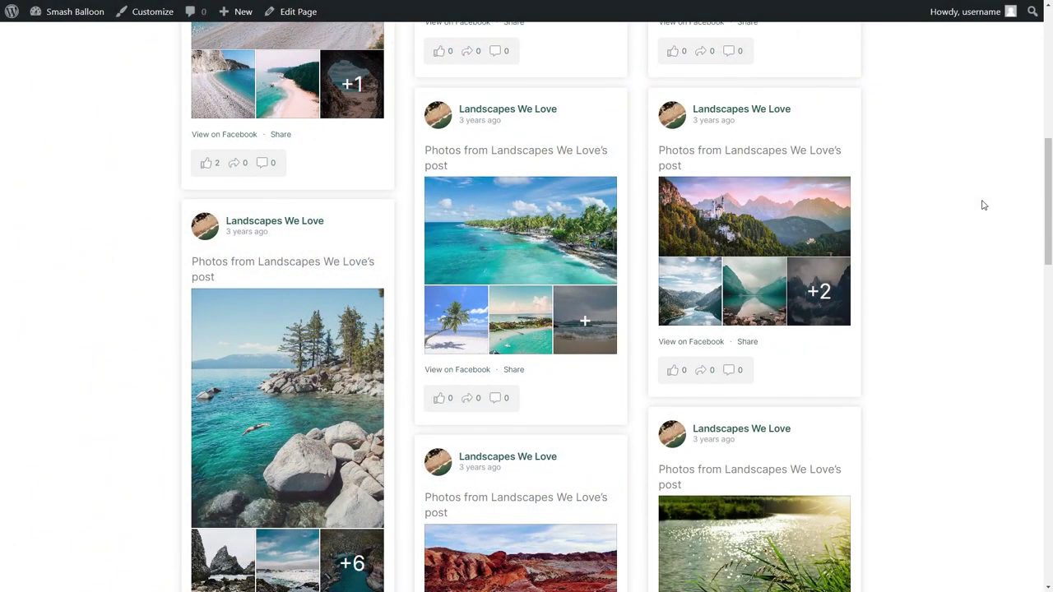
pyautogui.click(703, 372)
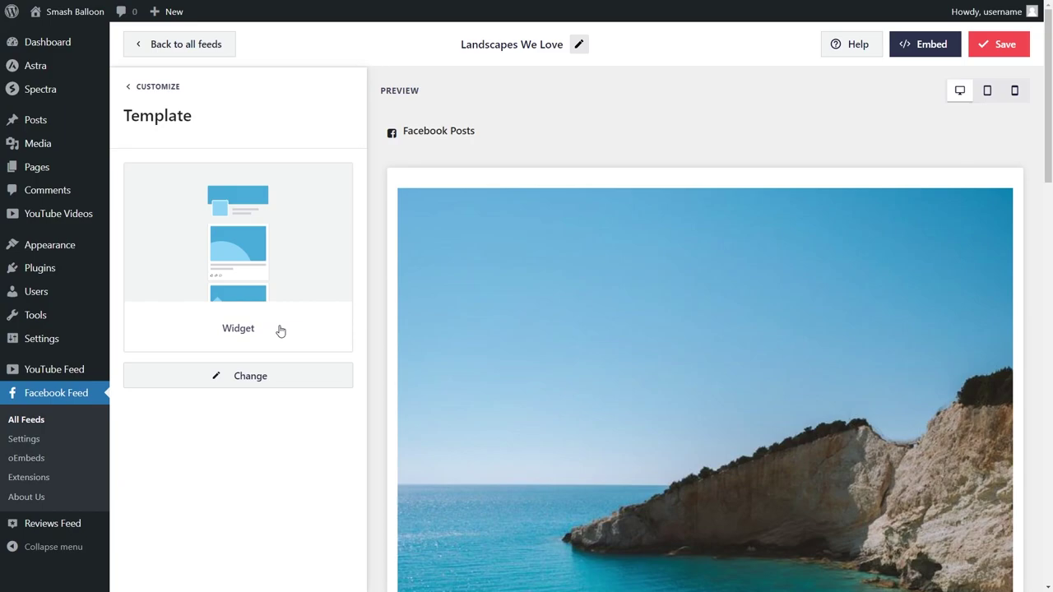
# Step: Copy the feed shortcode and add a Custom Facebook Feed block to the Main Sidebar, then update
pyautogui.click(904, 51)
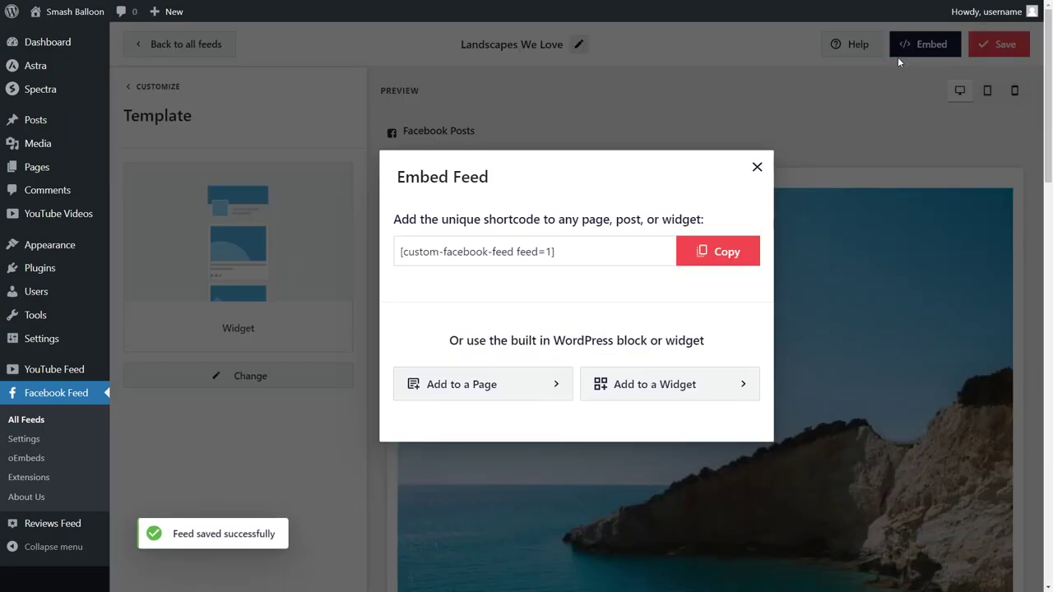
pyautogui.click(714, 255)
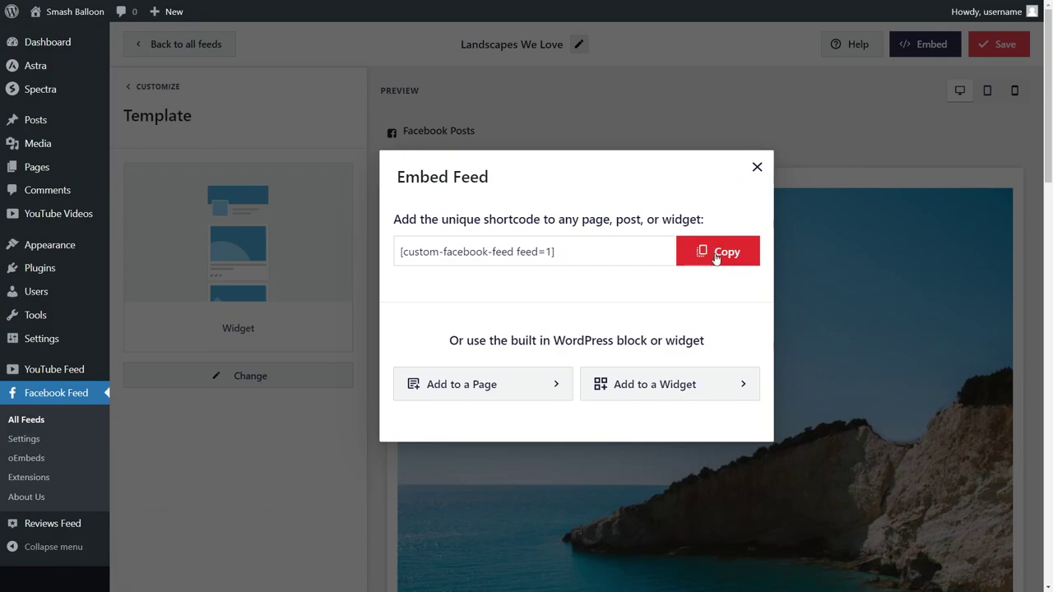
pyautogui.click(690, 388)
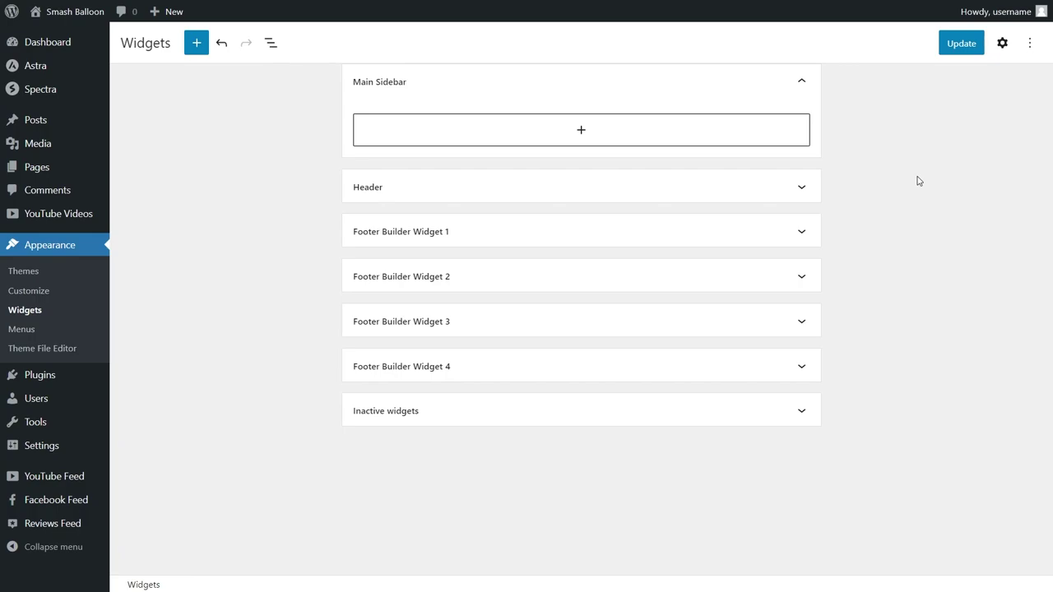
pyautogui.click(580, 131)
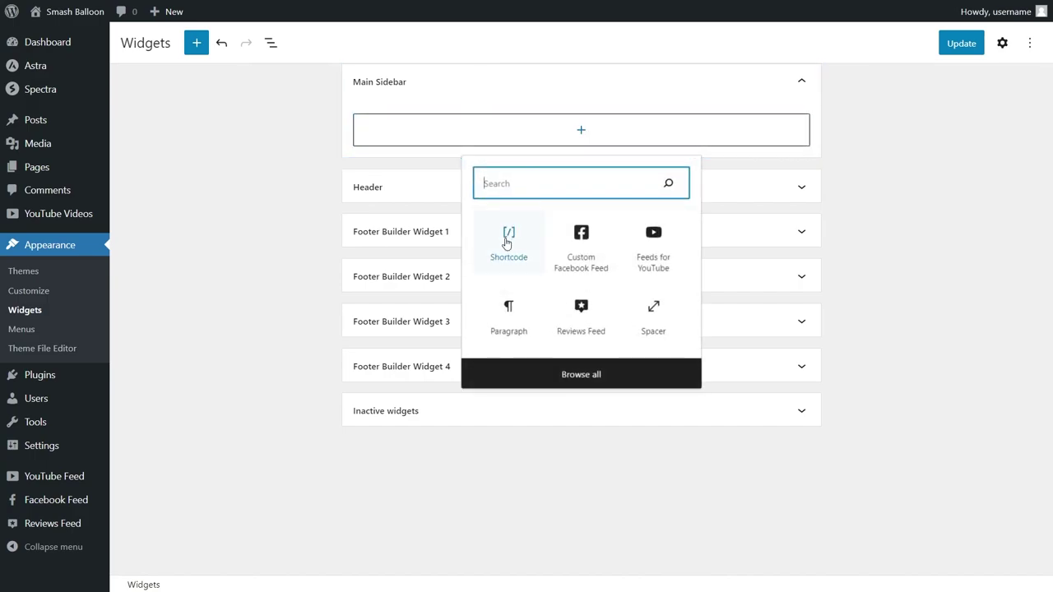
pyautogui.click(581, 238)
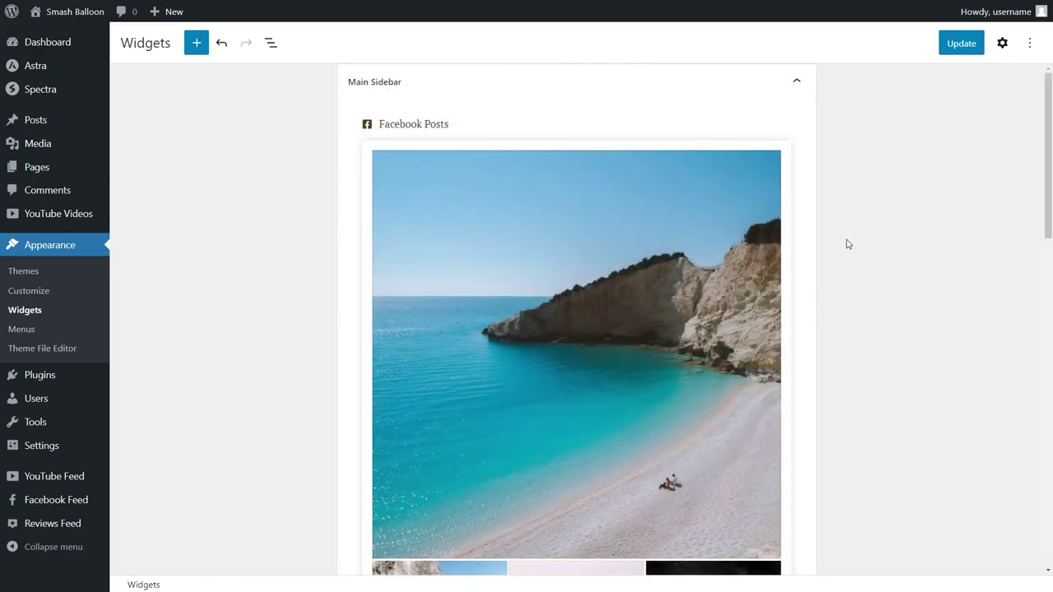
pyautogui.click(956, 41)
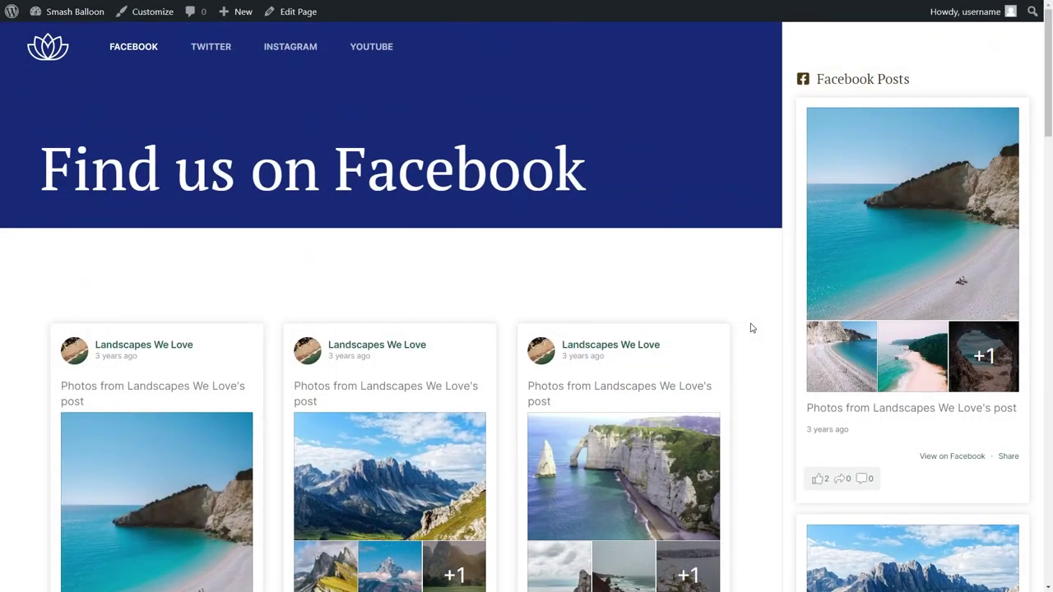
pyautogui.scroll(-3, 750, 329)
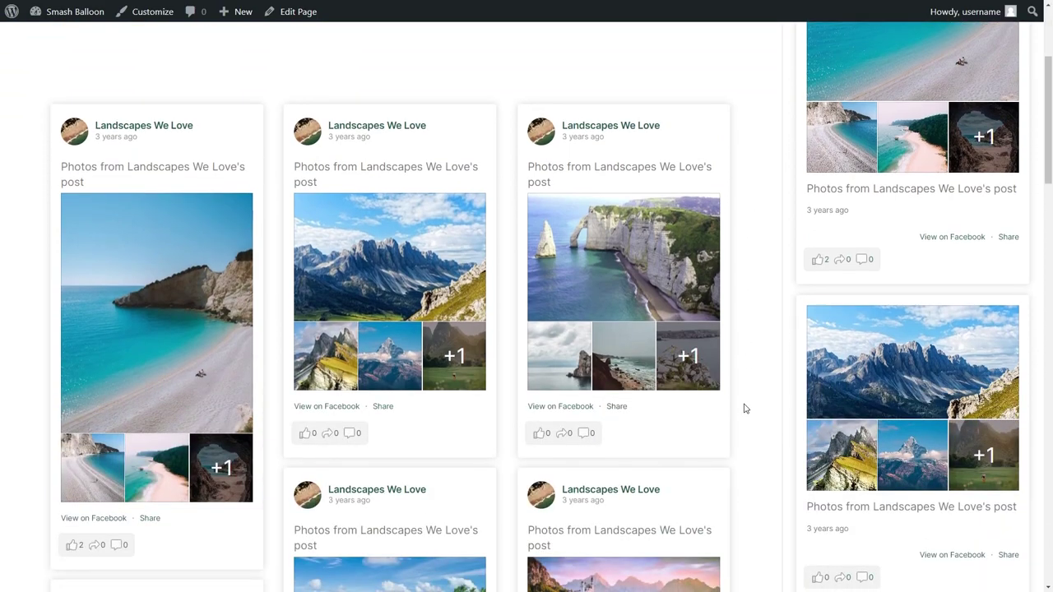
pyautogui.scroll(3, 788, 314)
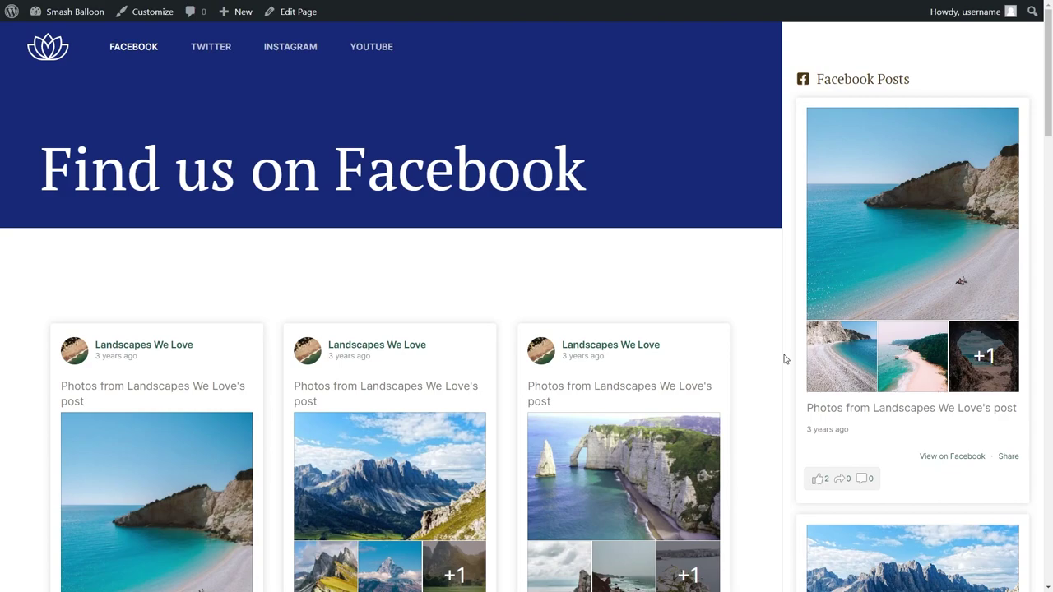
pyautogui.scroll(-1, 756, 370)
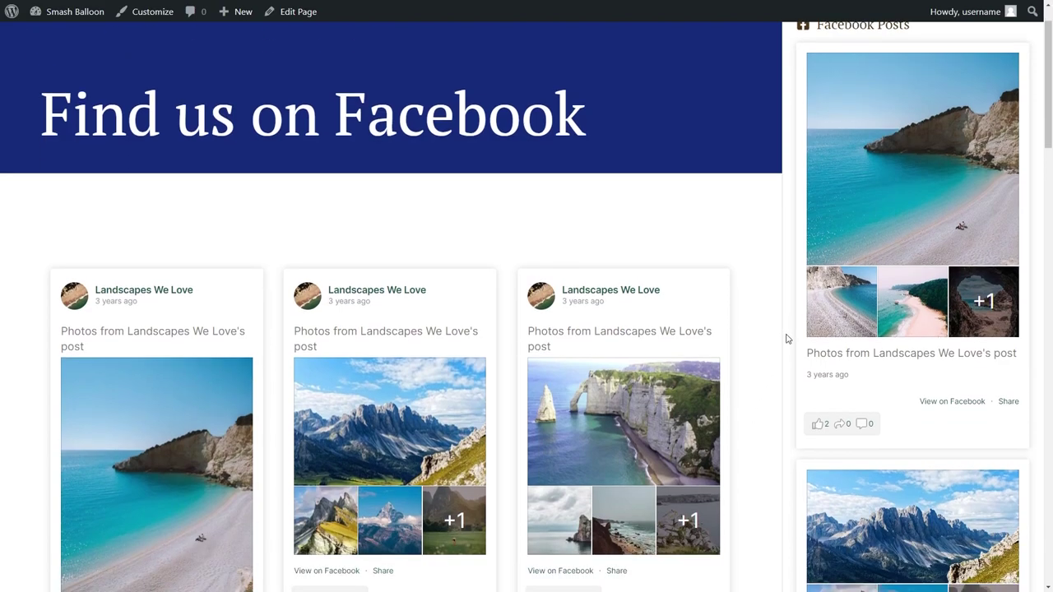
pyautogui.scroll(-3, 785, 338)
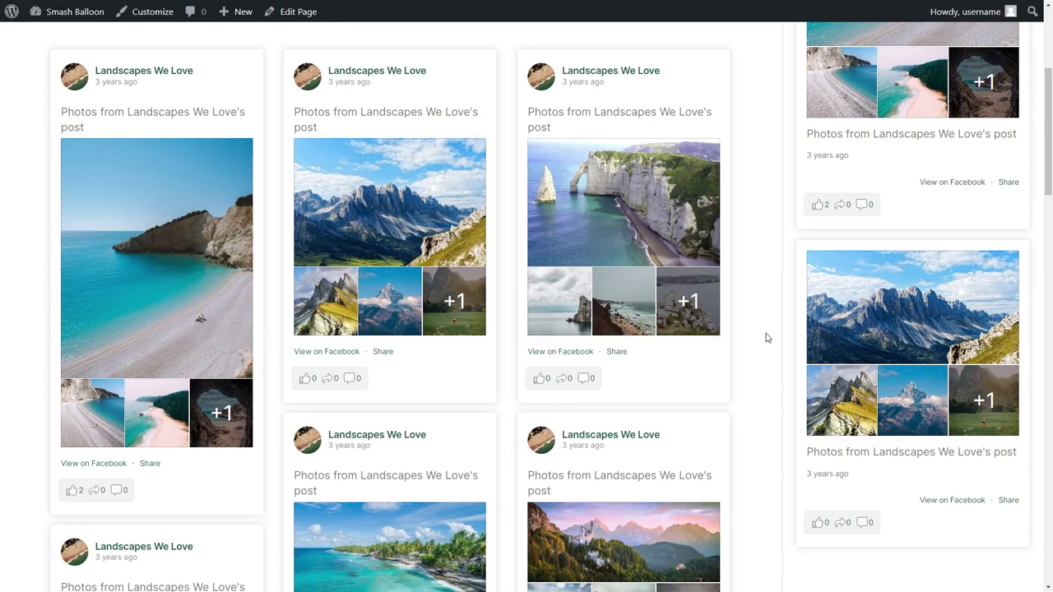